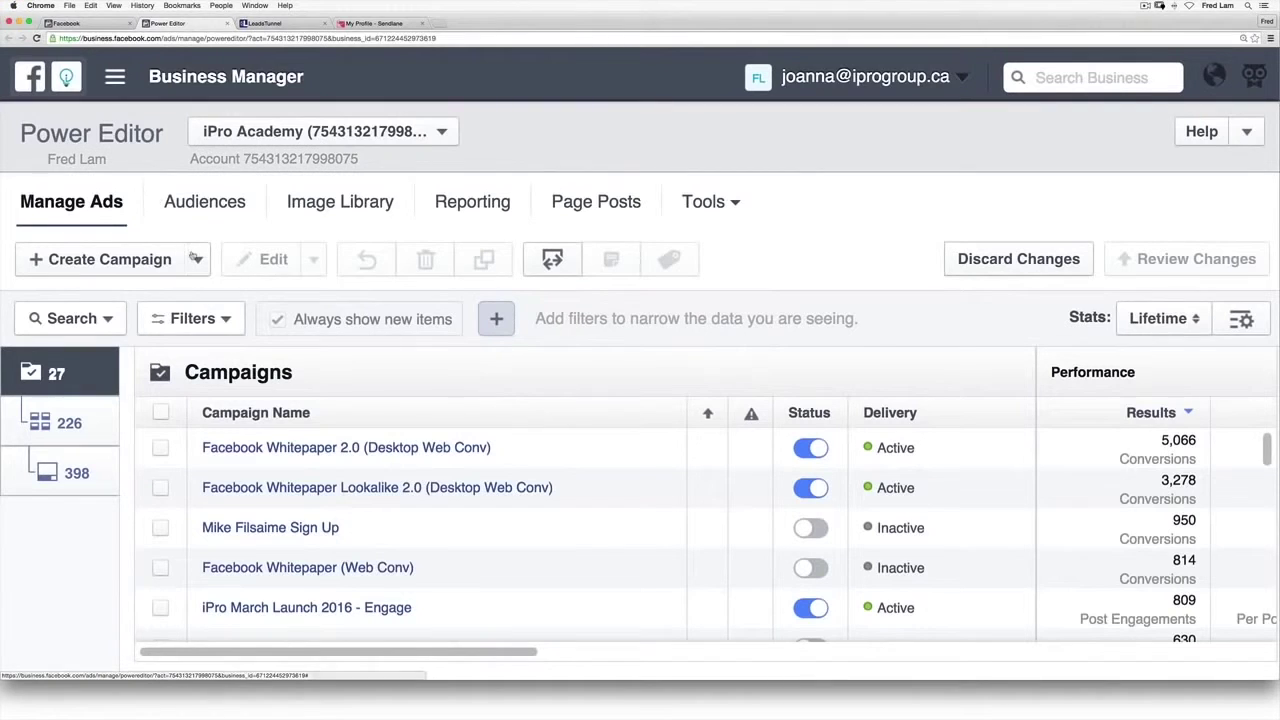
Step: Start a new Lead Generation campaign named 'Leads Tunnel Demo'
{"action": "left_click", "coordinate": [175, 260]}
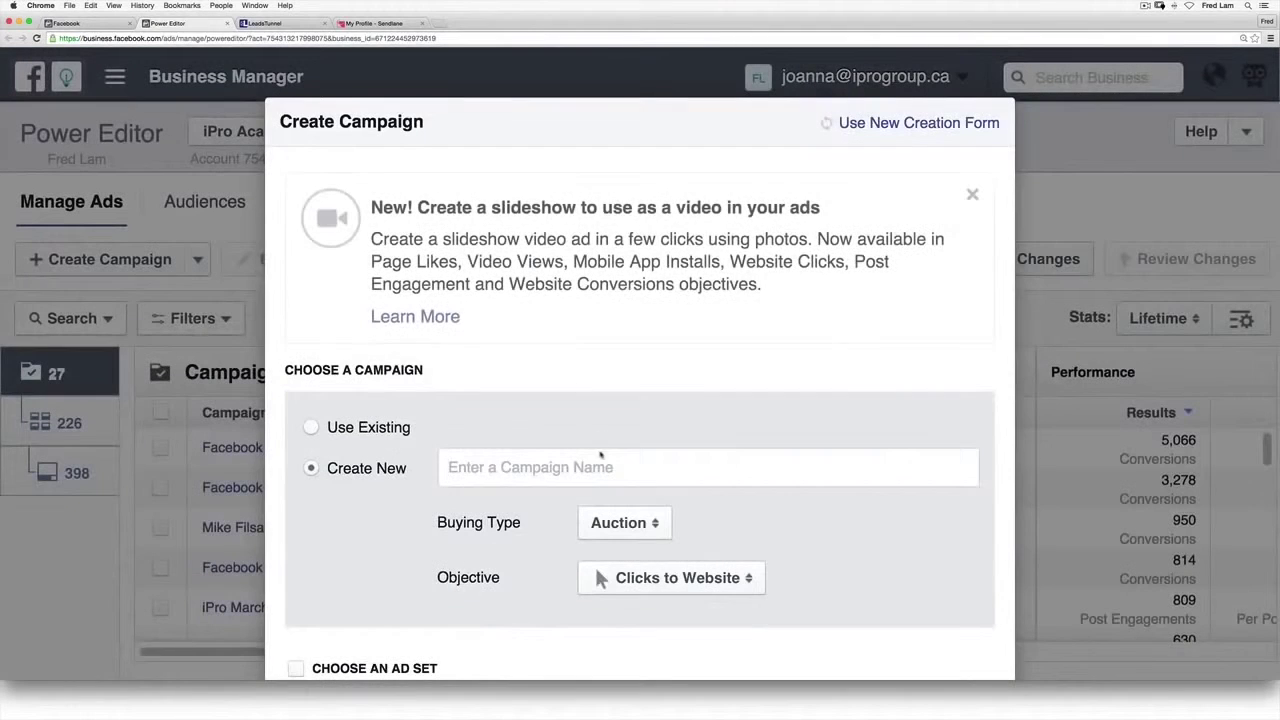
{"action": "left_click", "coordinate": [671, 578]}
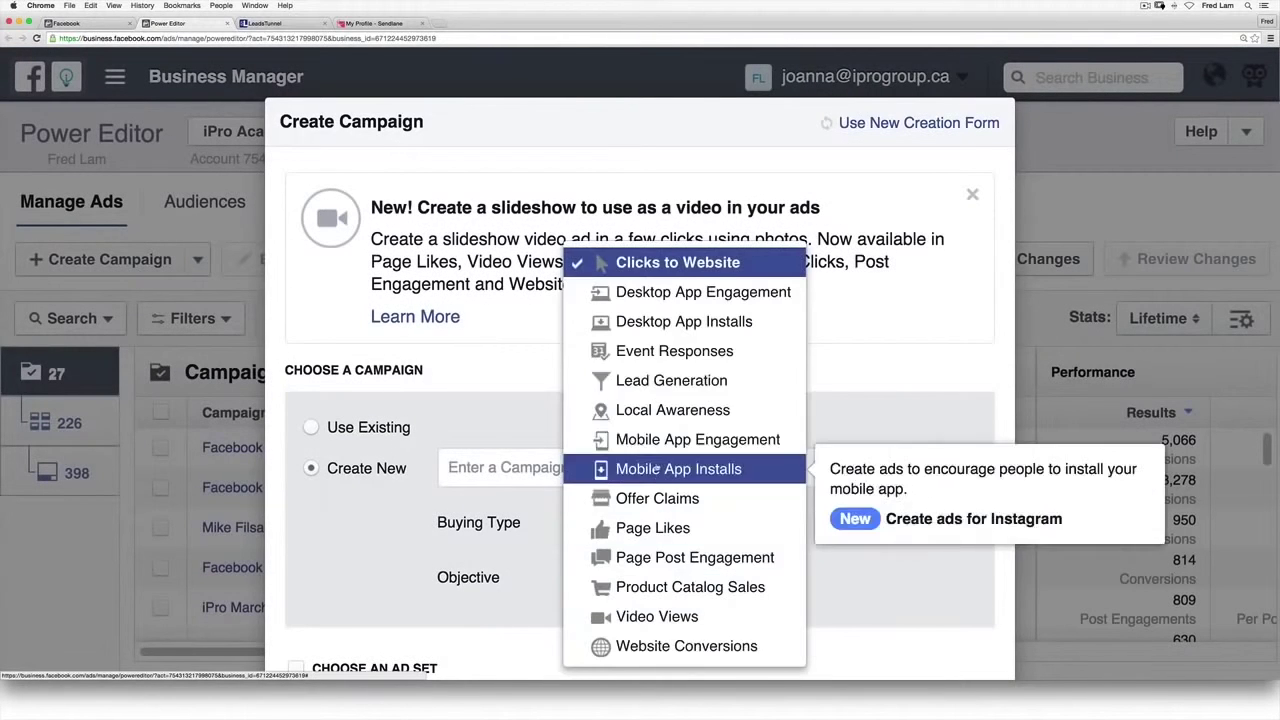
{"action": "left_click", "coordinate": [671, 380]}
{"action": "type", "text": "Le"}
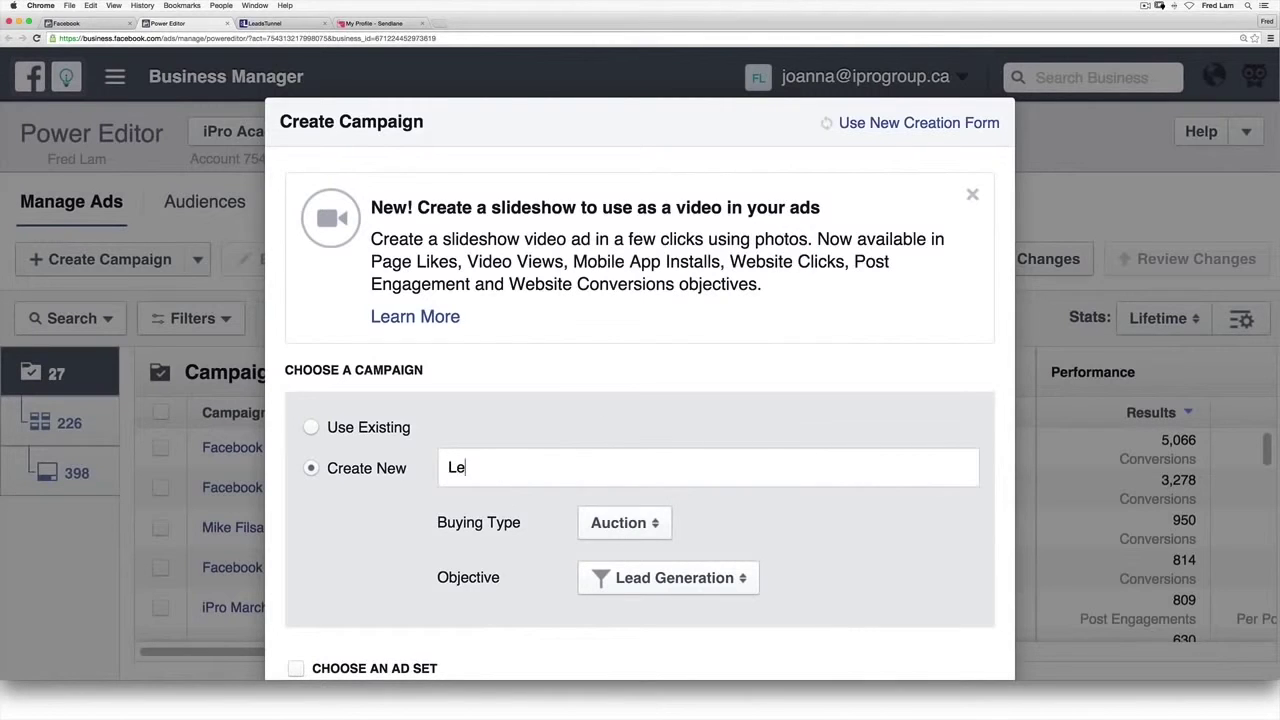
{"action": "type", "text": "ads Tunnel Demo"}
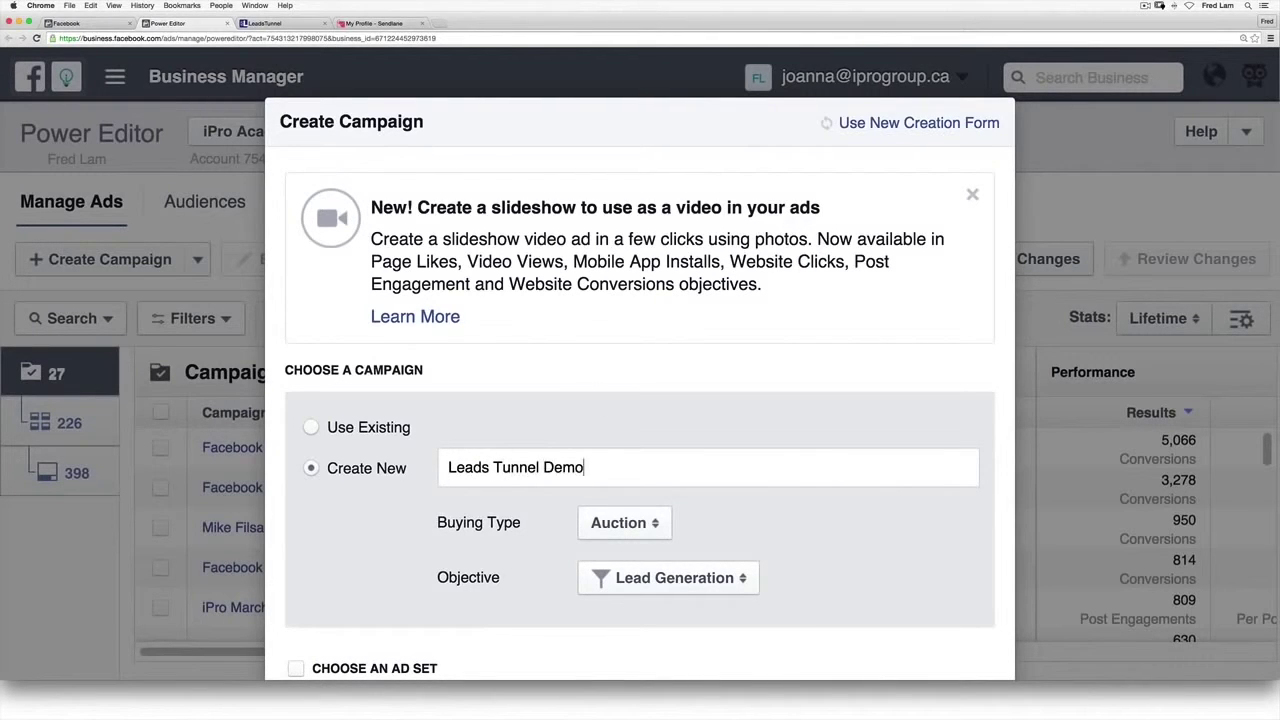
{"action": "scroll", "coordinate": [589, 343], "scroll_direction": "down", "scroll_amount": 5}
Step: Include a new ad set and ad, both named Demo, create them, and filter to the campaign
{"action": "left_click", "coordinate": [546, 534]}
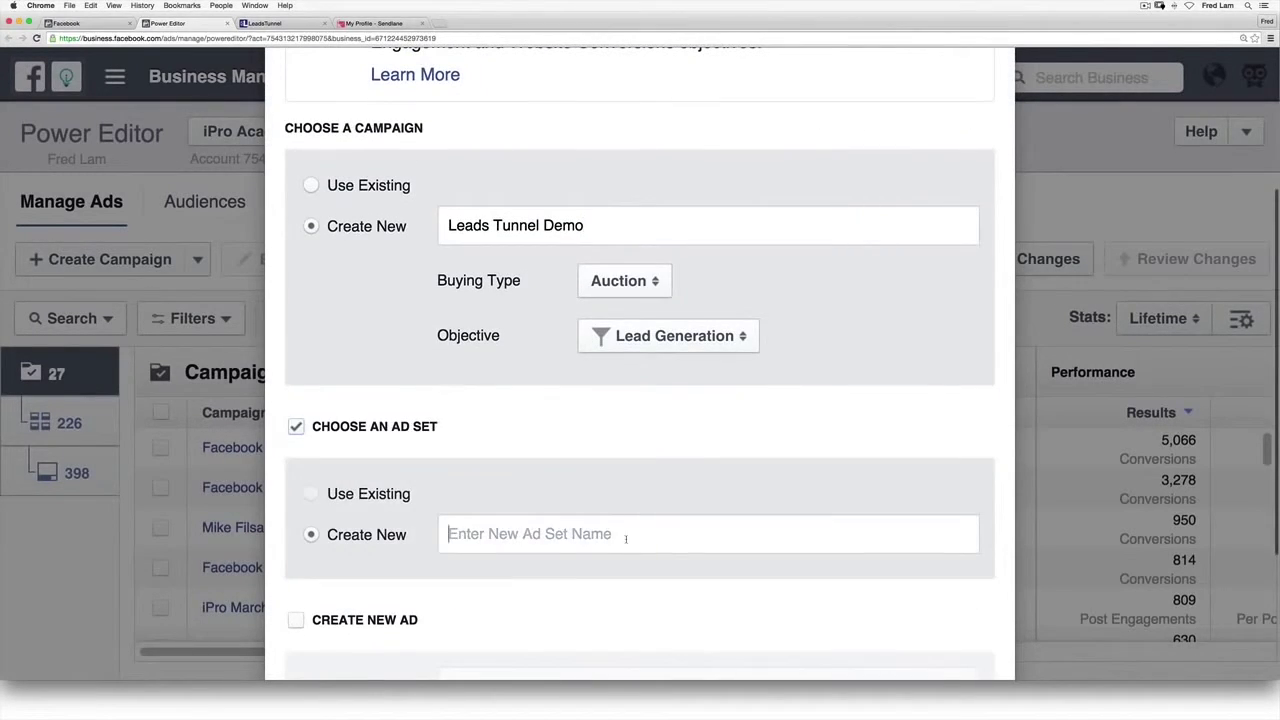
{"action": "type", "text": "Dempo"}
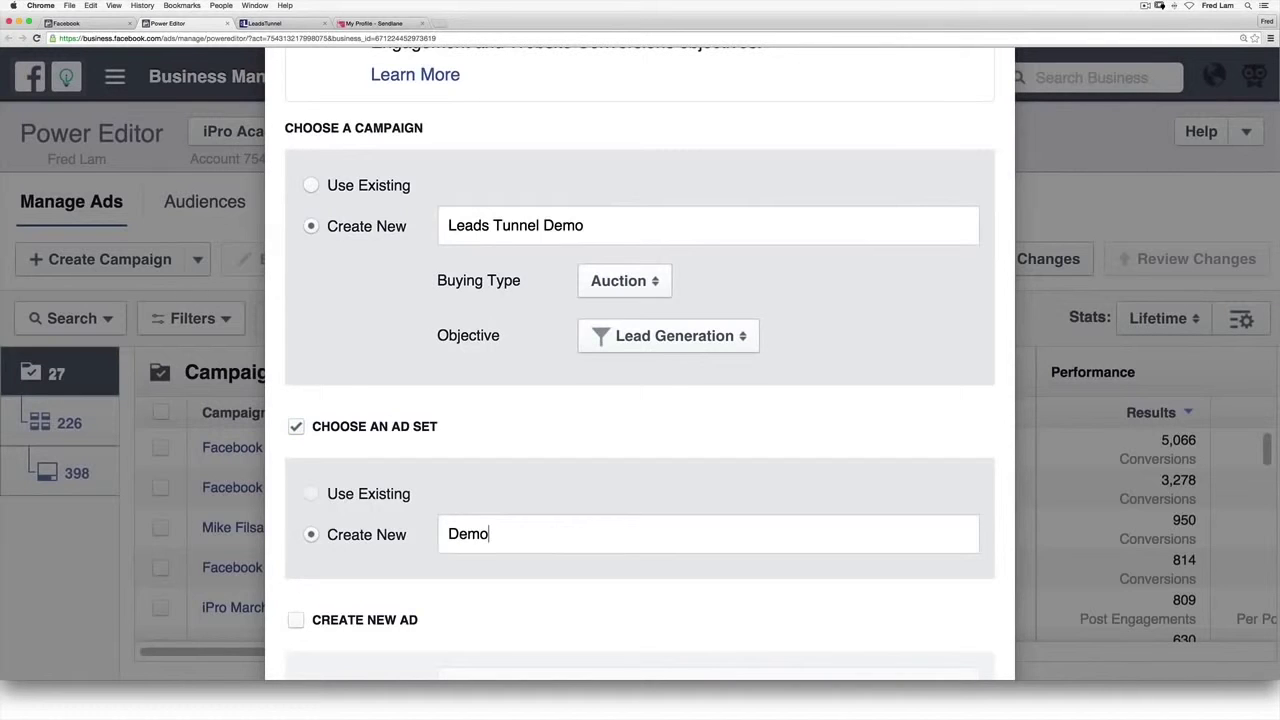
{"action": "scroll", "coordinate": [635, 536], "scroll_direction": "down", "scroll_amount": 2}
{"action": "left_click", "coordinate": [374, 506]}
{"action": "left_click", "coordinate": [566, 567]}
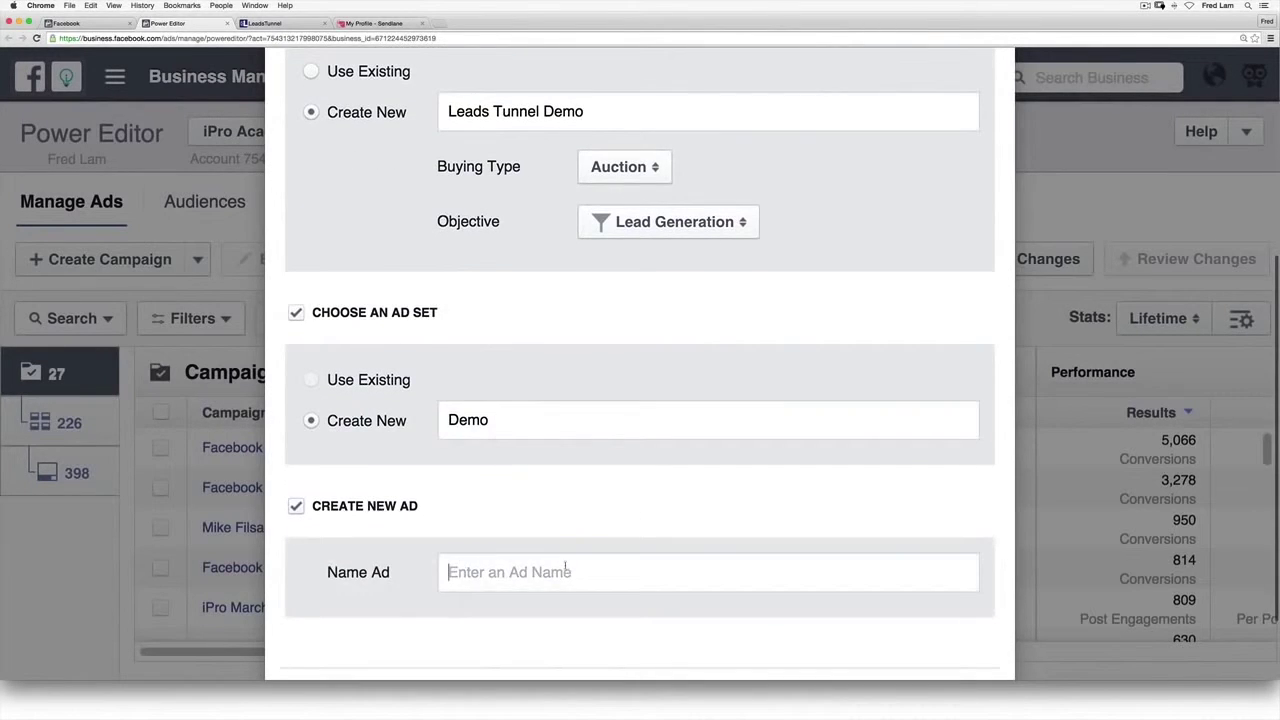
{"action": "type", "text": "Demo"}
{"action": "scroll", "coordinate": [853, 556], "scroll_direction": "down", "scroll_amount": 2}
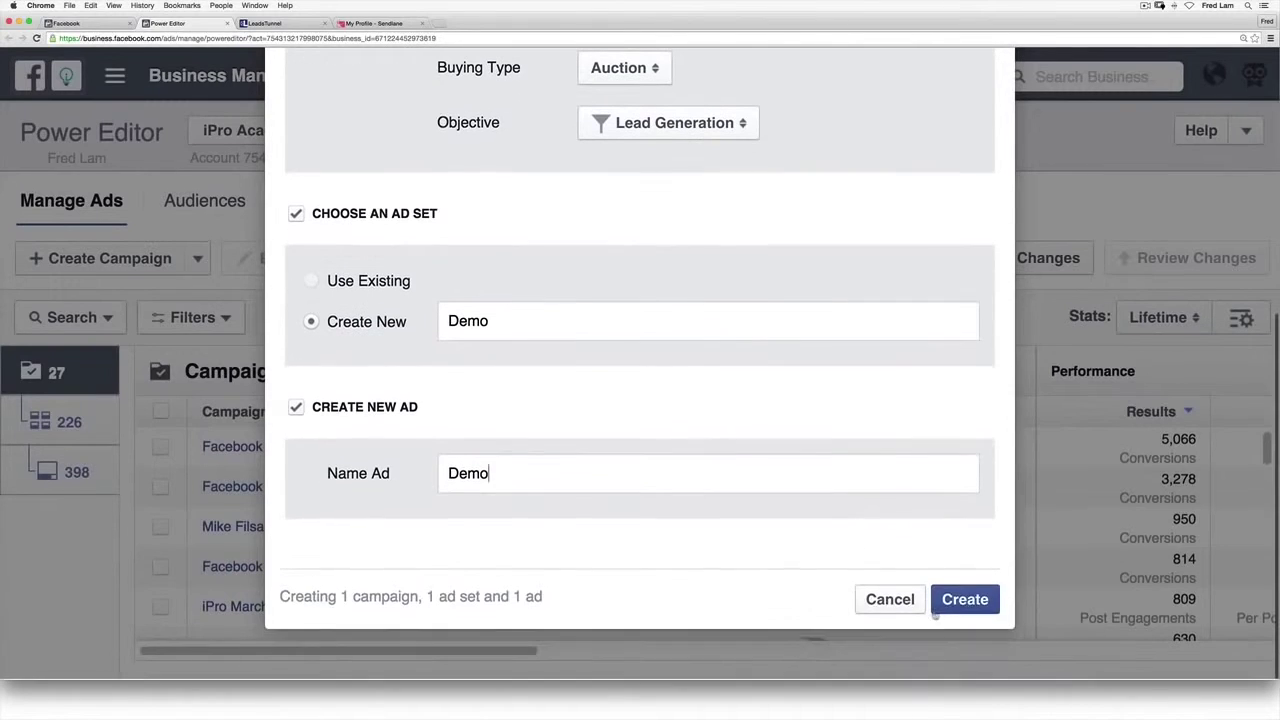
{"action": "left_click", "coordinate": [965, 600]}
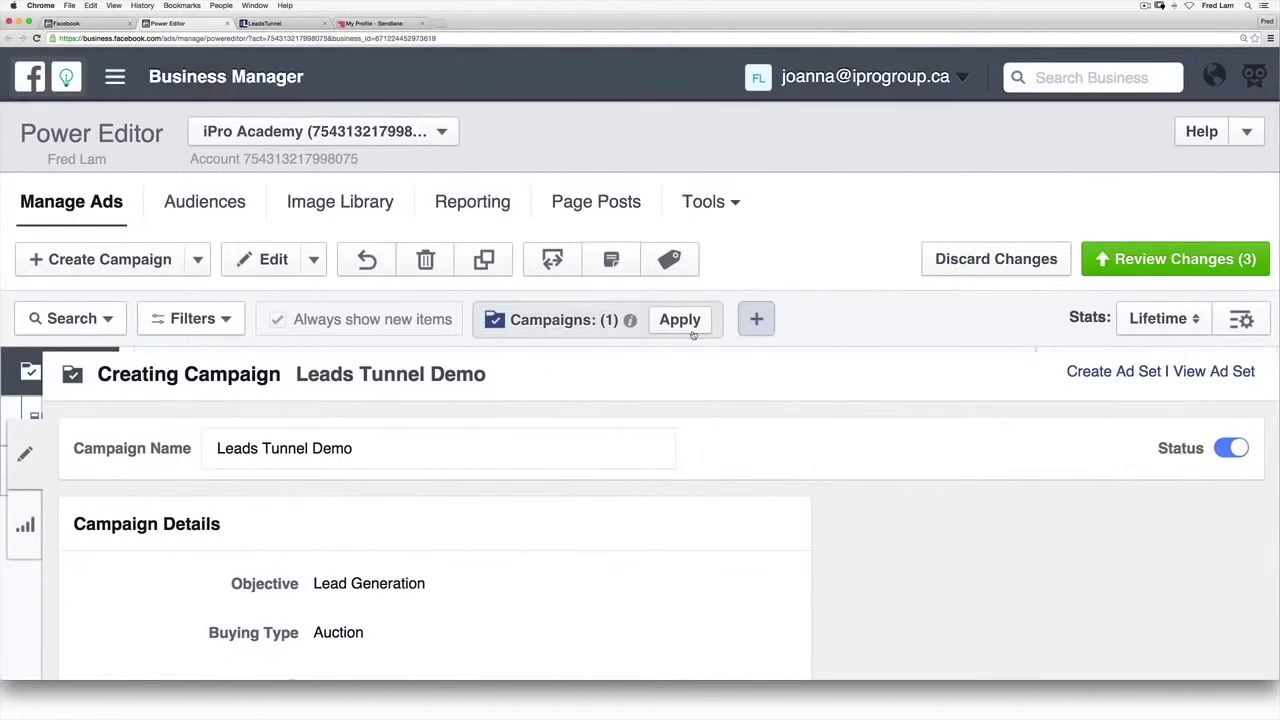
{"action": "left_click", "coordinate": [689, 328]}
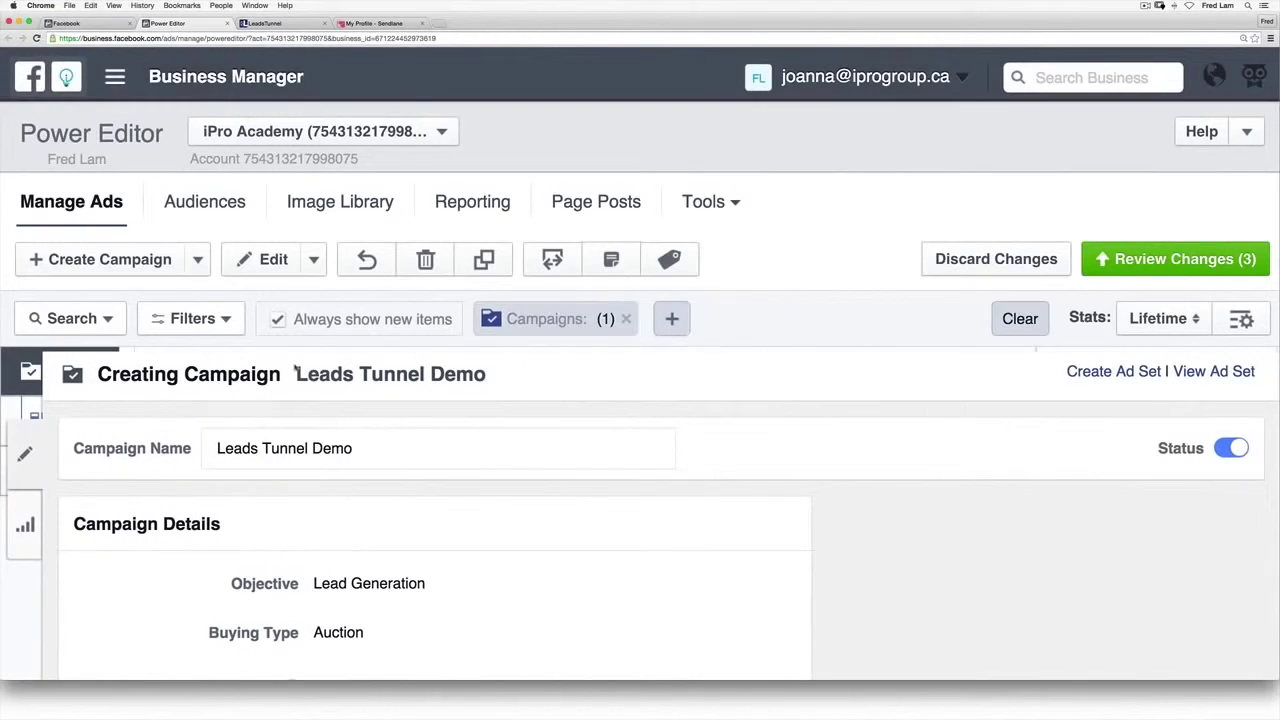
Step: Choose iPro Academy as the Demo ad set's page and bring up its audience editor
{"action": "left_click", "coordinate": [42, 421]}
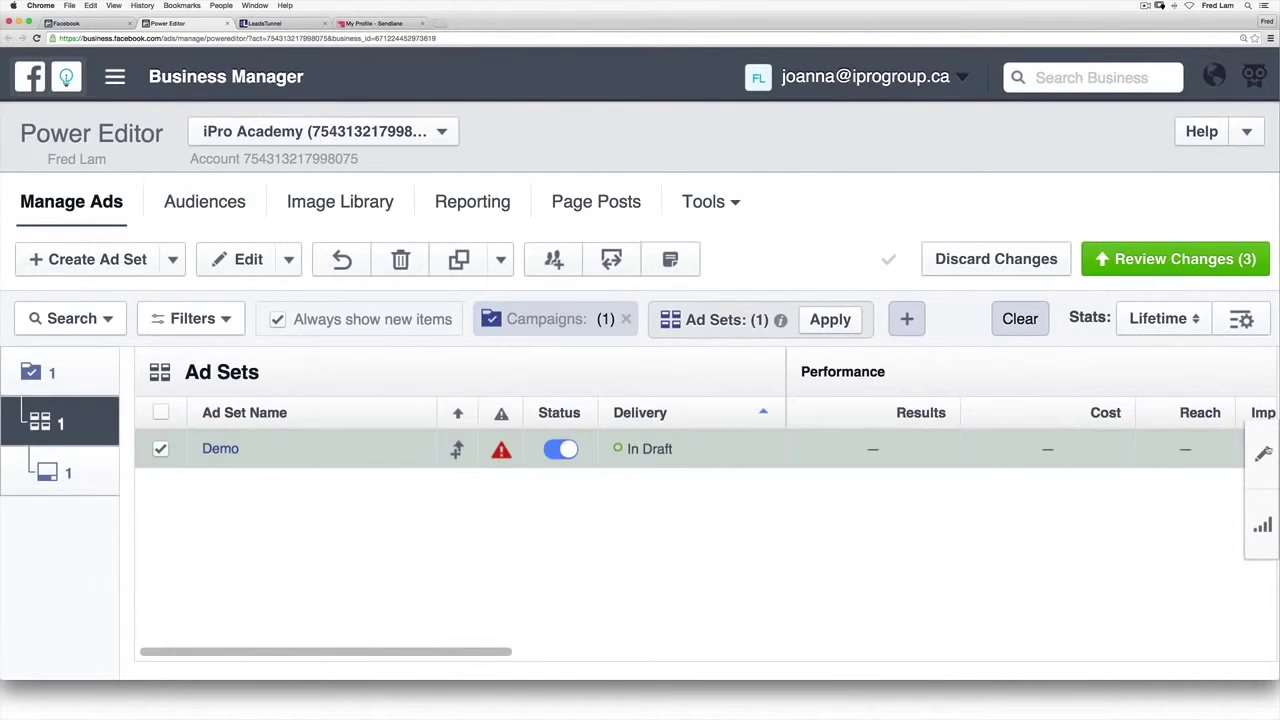
{"action": "scroll", "coordinate": [590, 480], "scroll_direction": "down", "scroll_amount": 3}
{"action": "left_click", "coordinate": [195, 463]}
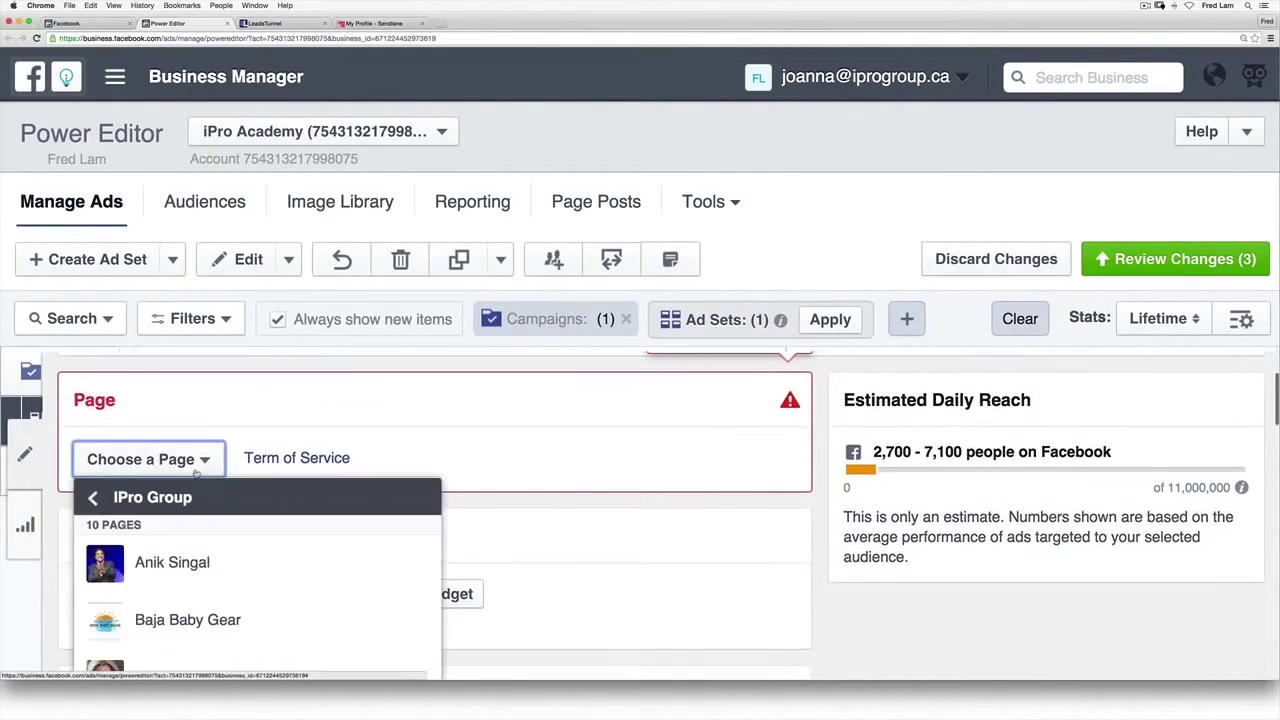
{"action": "scroll", "coordinate": [197, 475], "scroll_direction": "down", "scroll_amount": 5}
{"action": "left_click", "coordinate": [263, 575]}
{"action": "scroll", "coordinate": [597, 562], "scroll_direction": "down", "scroll_amount": 2}
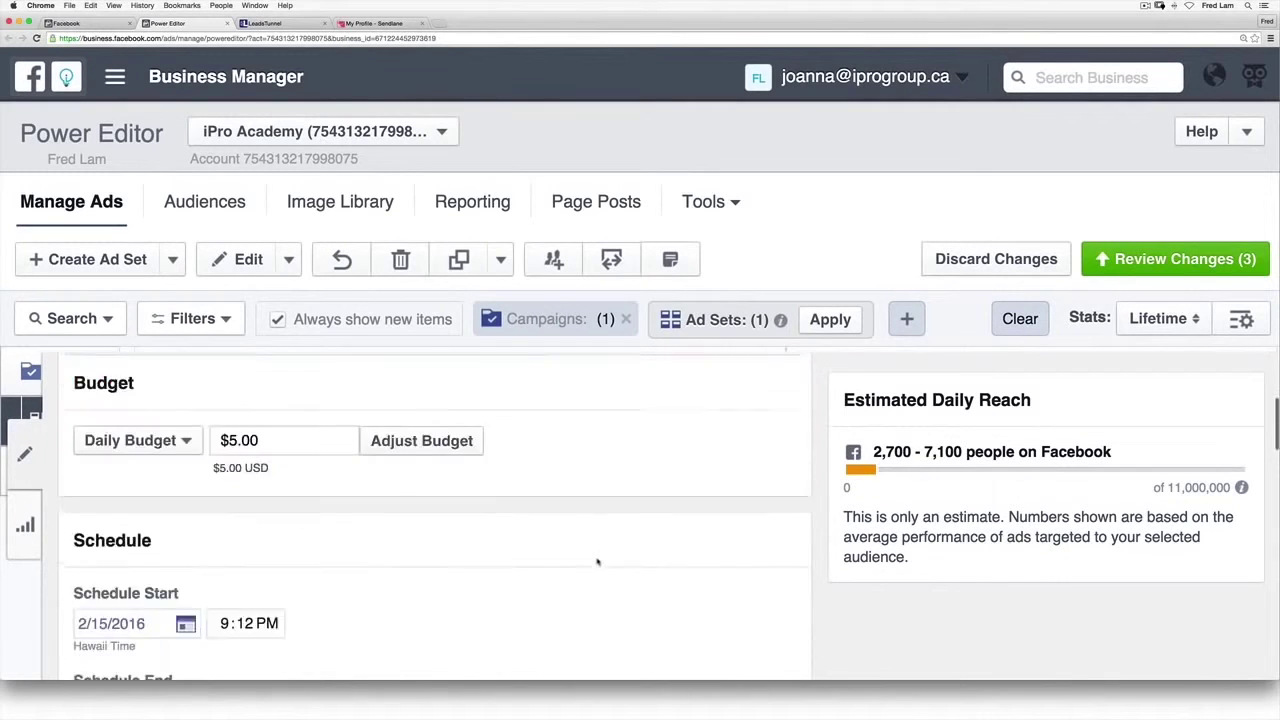
{"action": "scroll", "coordinate": [597, 562], "scroll_direction": "down", "scroll_amount": 6}
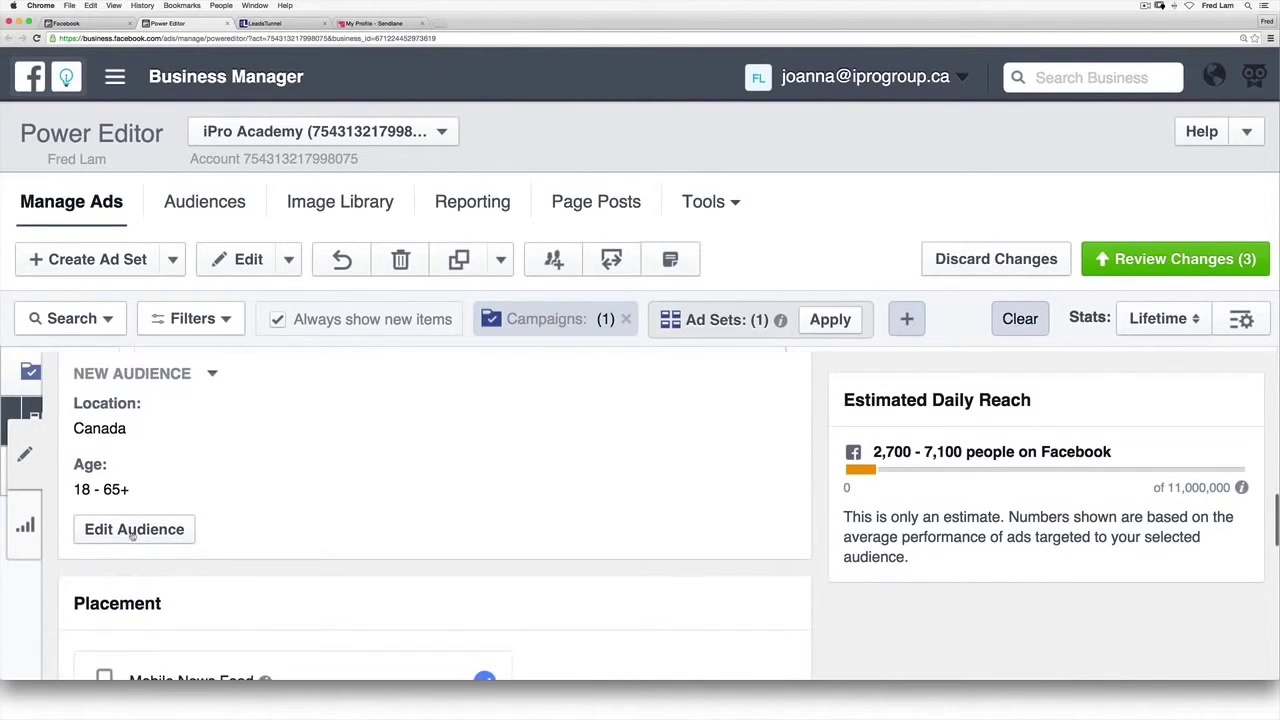
{"action": "left_click", "coordinate": [133, 530]}
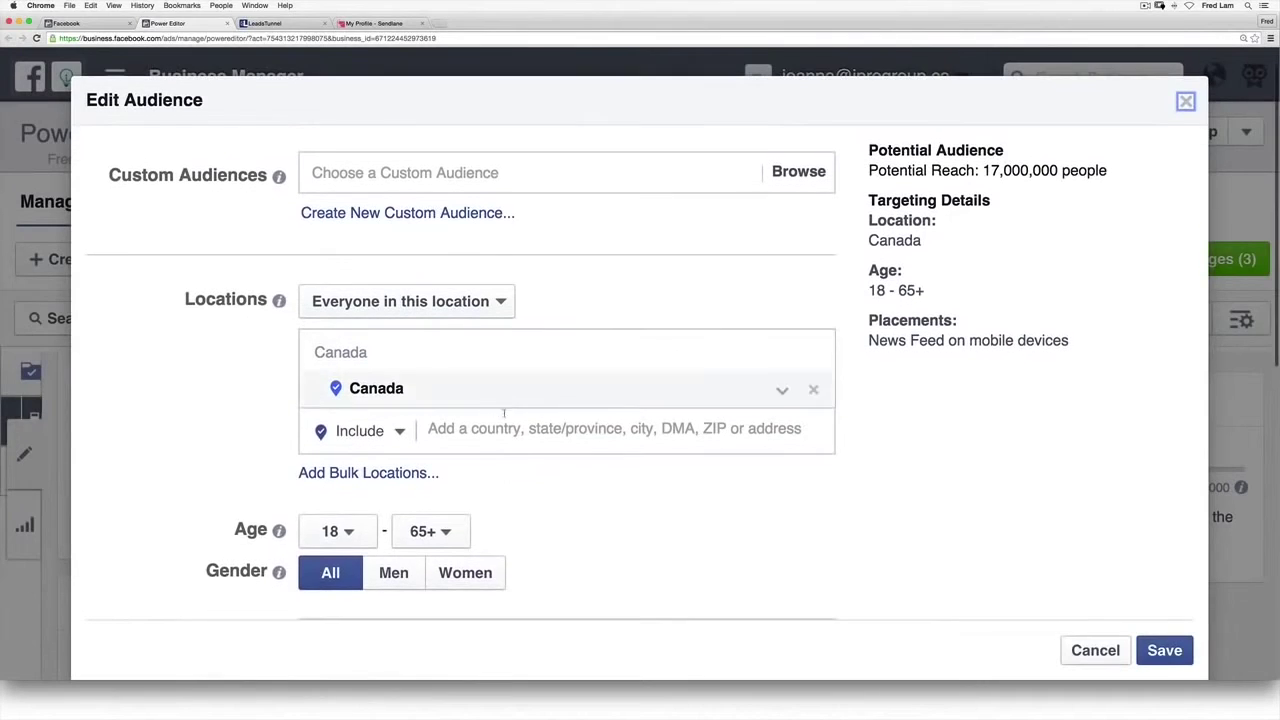
Step: Add United States alongside Canada and raise the minimum age to 35
{"action": "left_click", "coordinate": [506, 425]}
{"action": "type", "text": "united"}
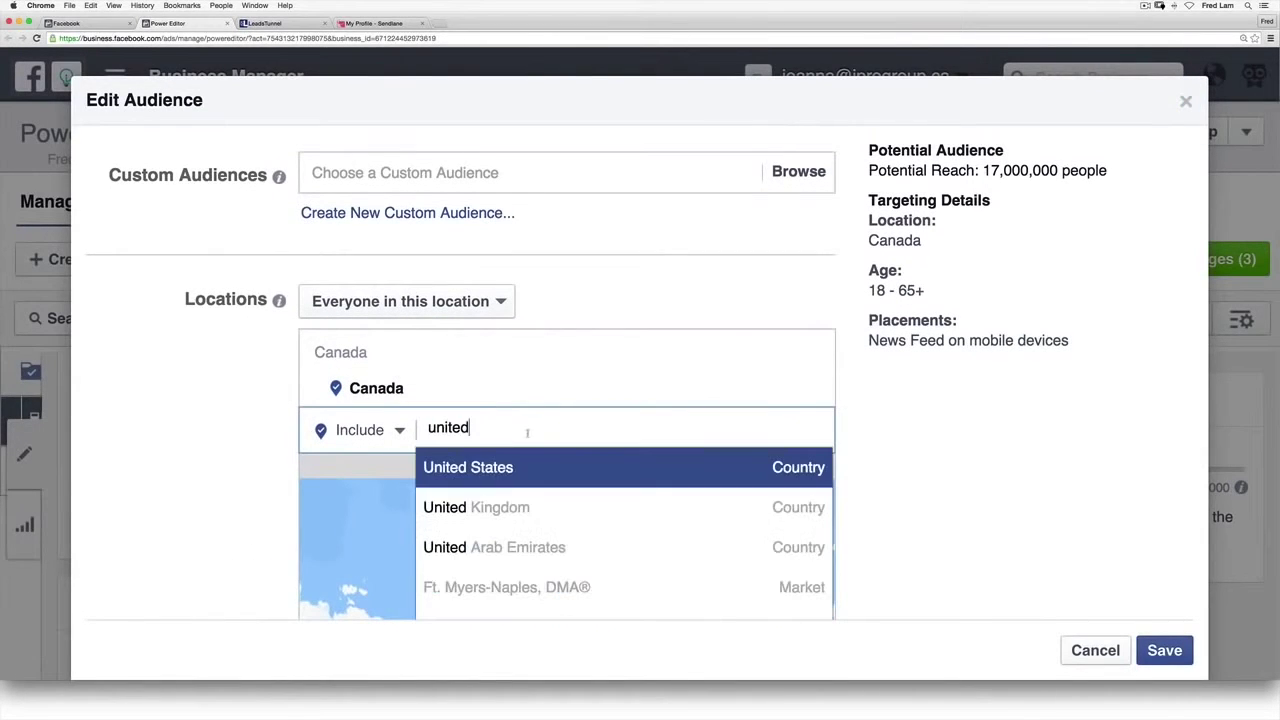
{"action": "left_click", "coordinate": [421, 467]}
{"action": "scroll", "coordinate": [300, 460], "scroll_direction": "down", "scroll_amount": 5}
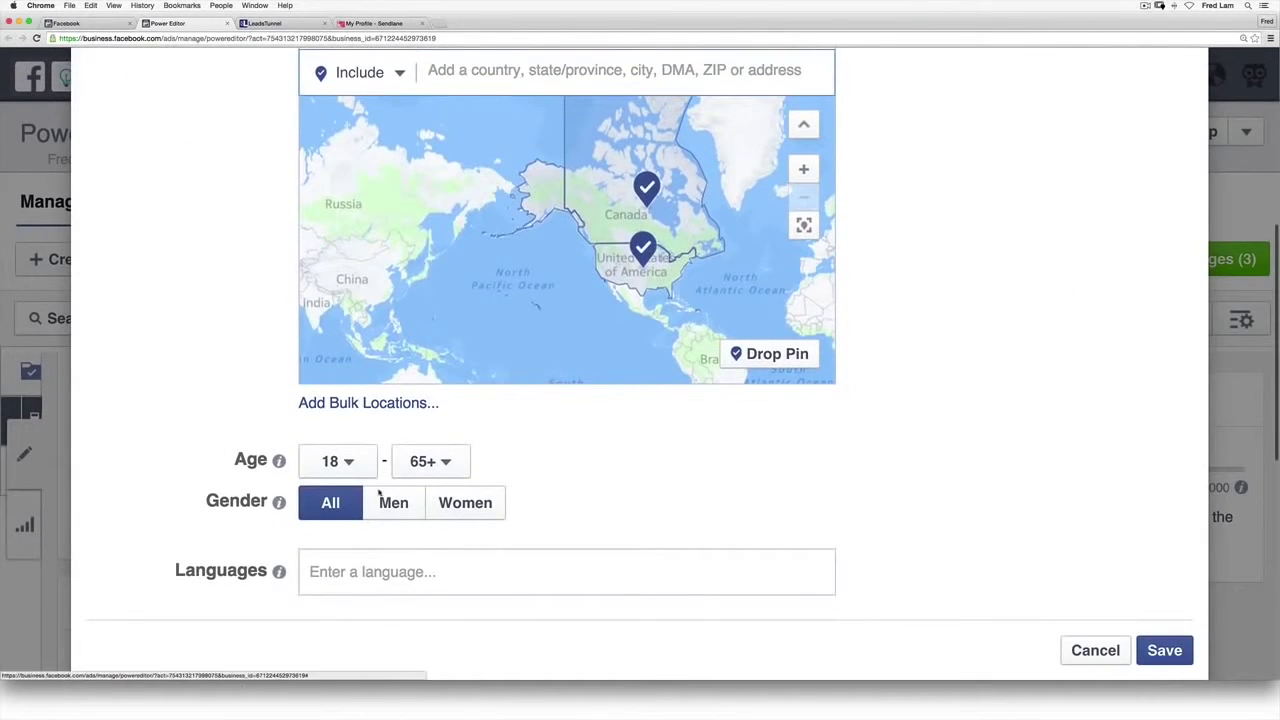
{"action": "left_click", "coordinate": [368, 468]}
{"action": "scroll", "coordinate": [335, 405], "scroll_direction": "down", "scroll_amount": 6}
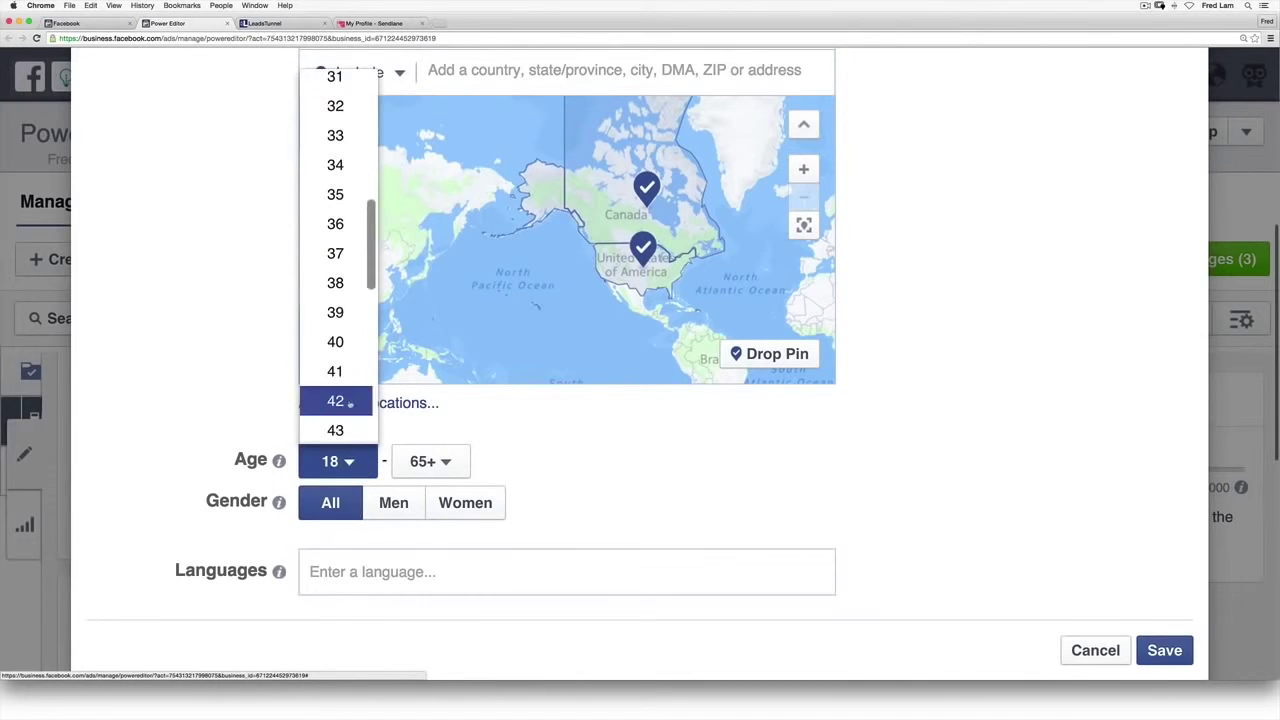
{"action": "left_click", "coordinate": [335, 194]}
Step: Add English (All) as language and one person-based interest, then save the audience
{"action": "scroll", "coordinate": [580, 497], "scroll_direction": "down", "scroll_amount": 2}
{"action": "left_click", "coordinate": [509, 517]}
{"action": "type", "text": "e"}
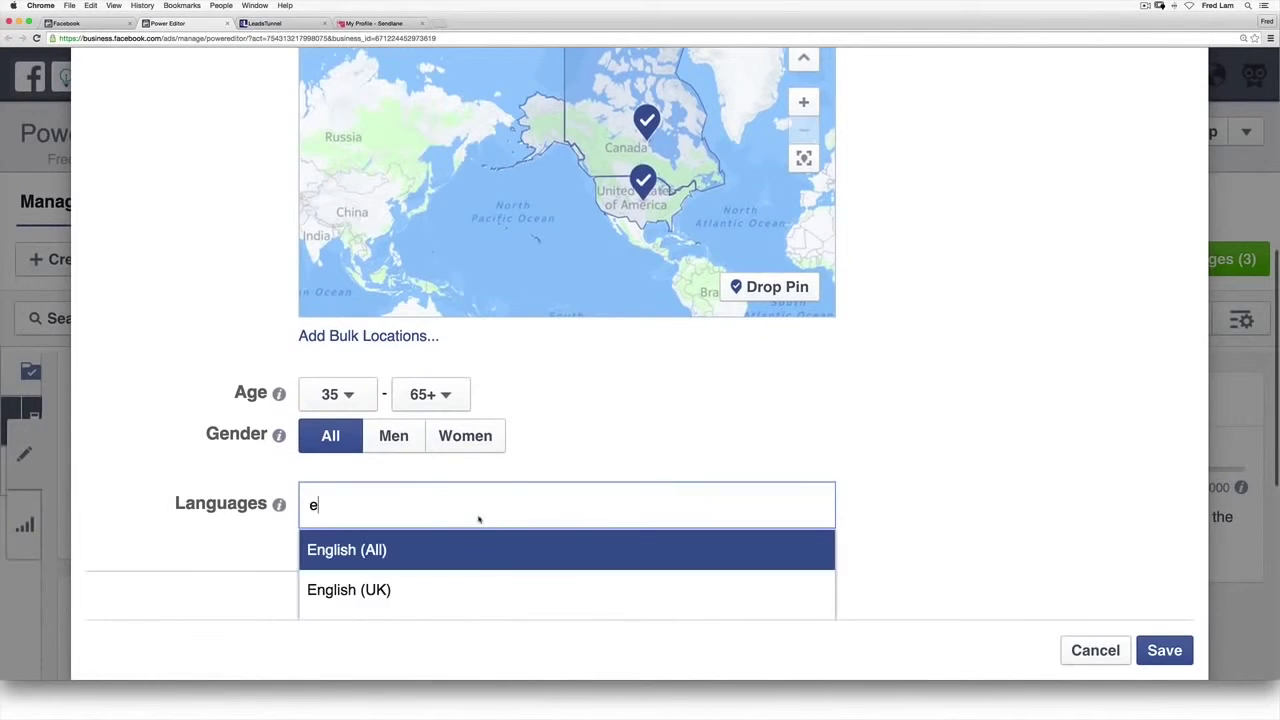
{"action": "key", "text": "Return"}
{"action": "scroll", "coordinate": [240, 544], "scroll_direction": "down", "scroll_amount": 5}
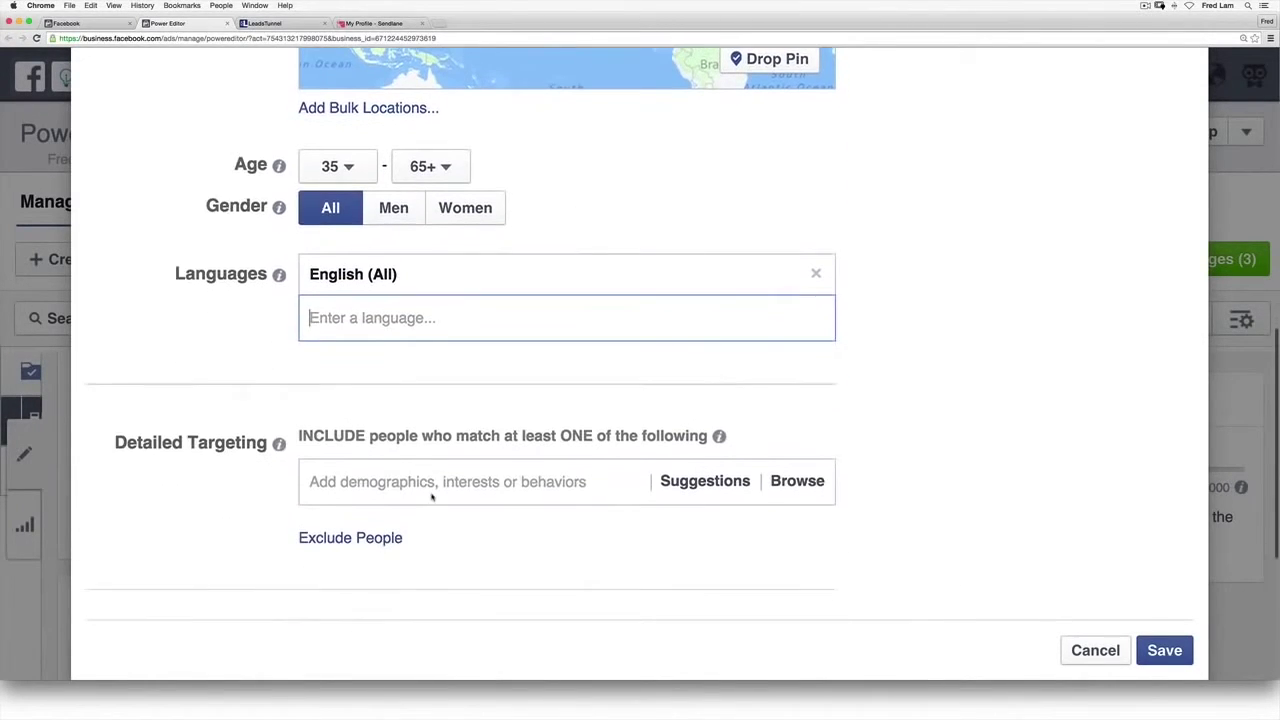
{"action": "left_click", "coordinate": [432, 494]}
{"action": "type", "text": "anik singal"}
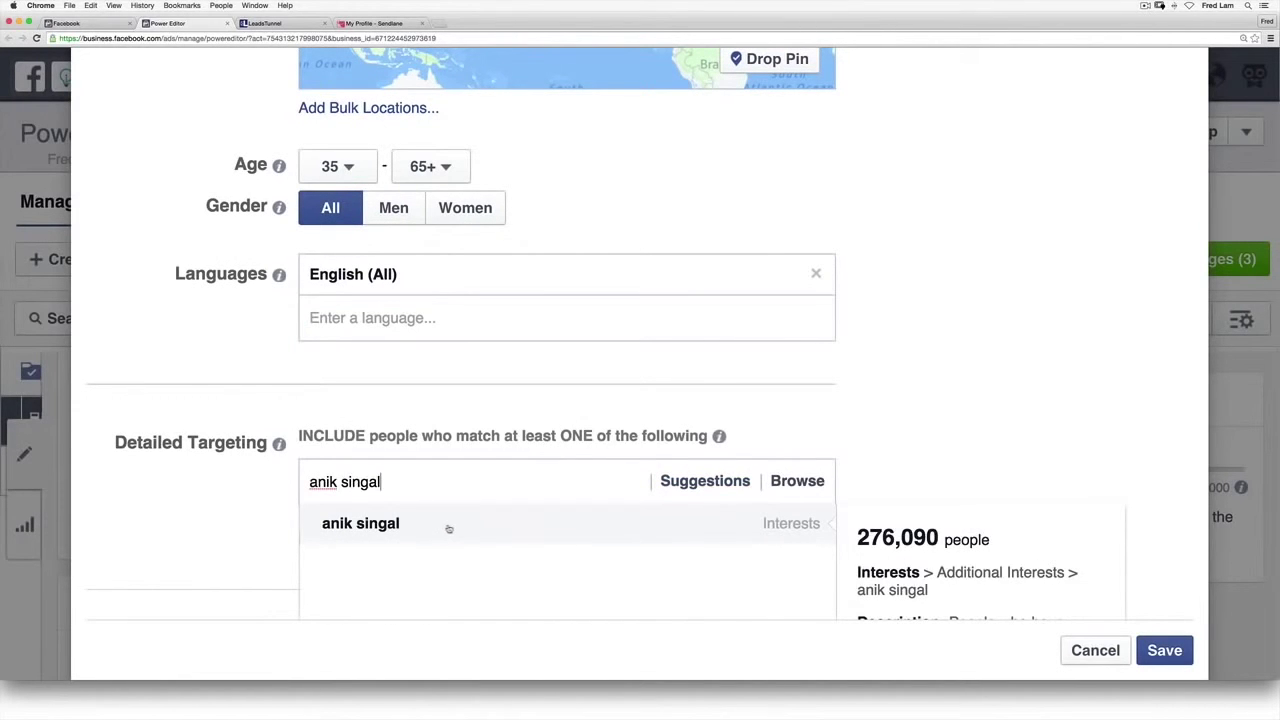
{"action": "left_click", "coordinate": [449, 527]}
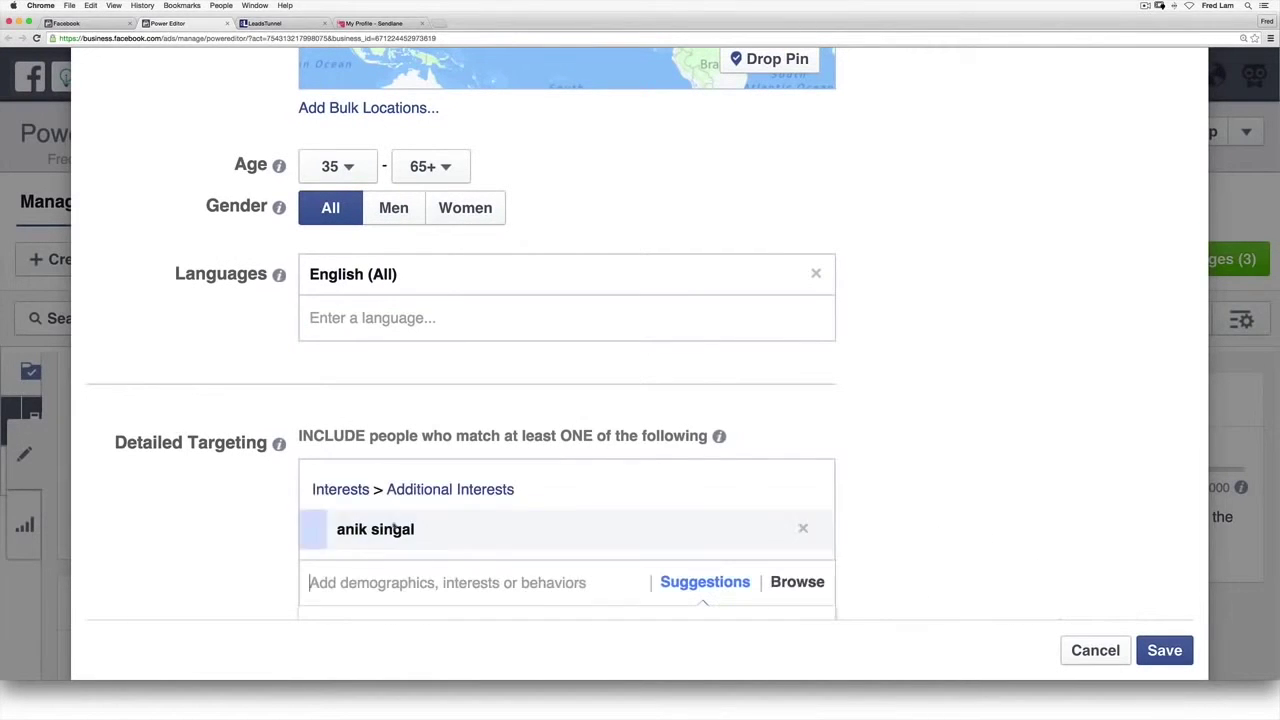
{"action": "left_click", "coordinate": [259, 509]}
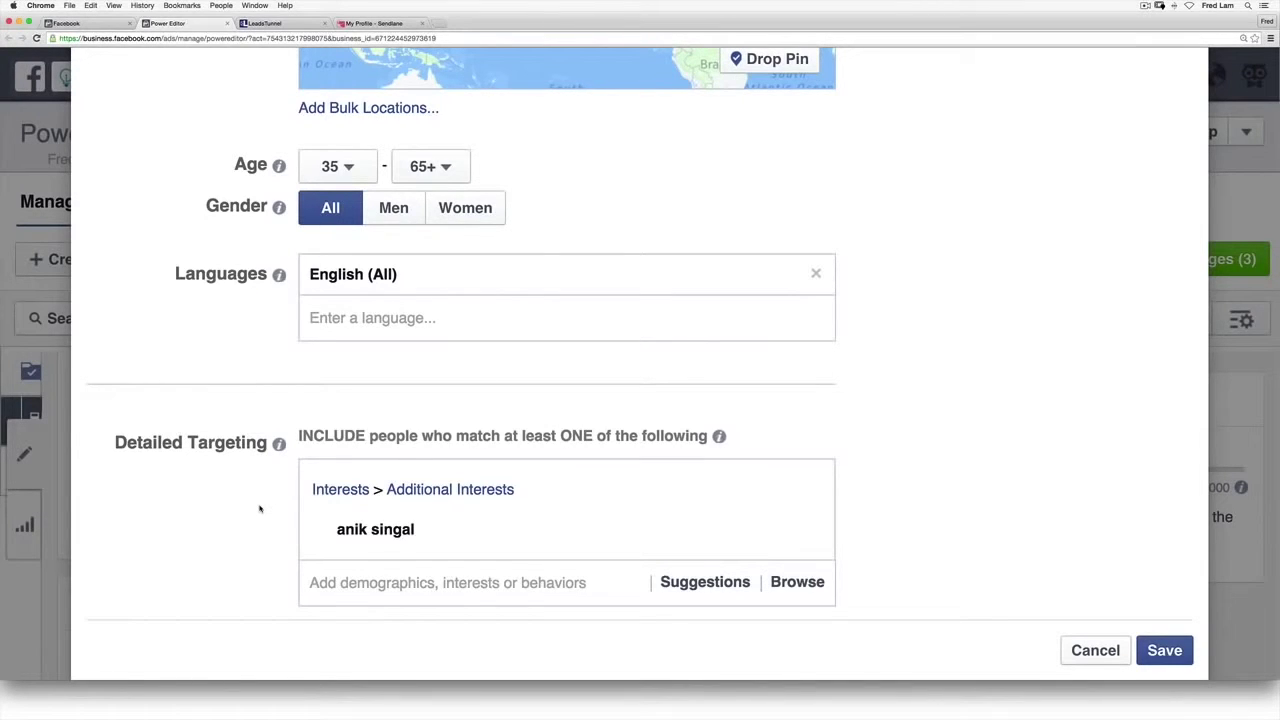
{"action": "scroll", "coordinate": [259, 509], "scroll_direction": "down", "scroll_amount": 2}
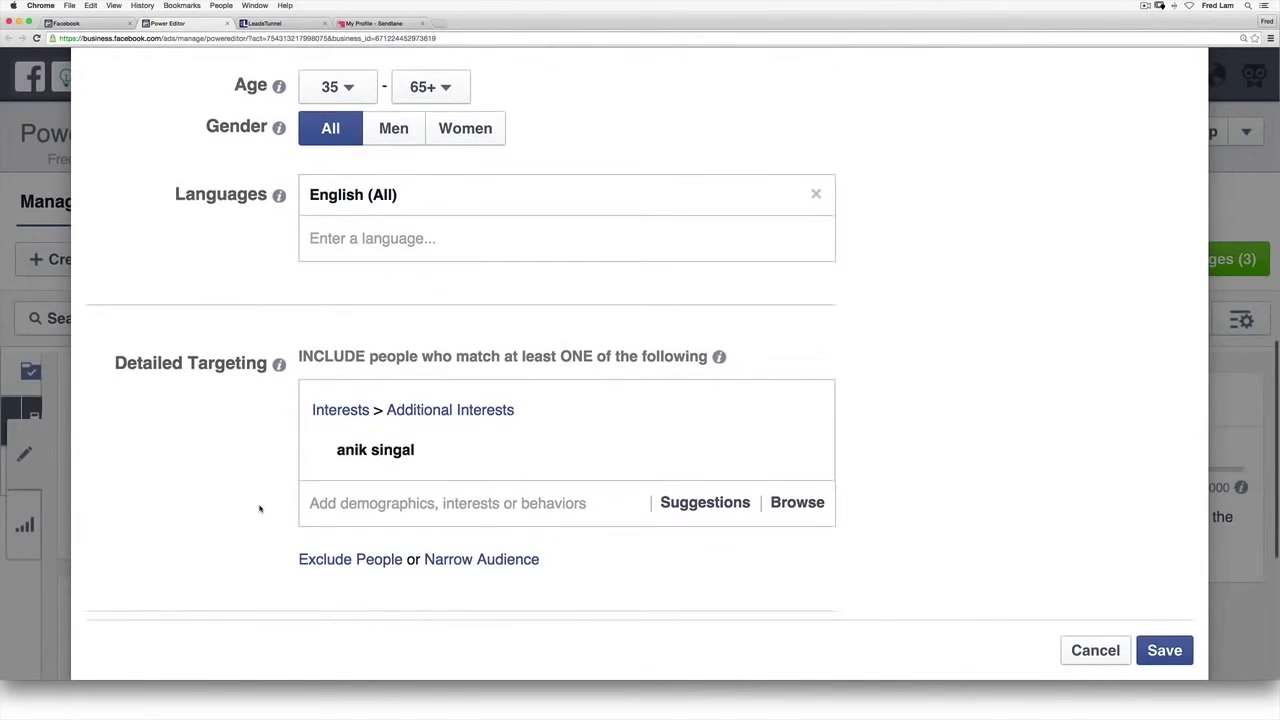
{"action": "left_click", "coordinate": [1164, 650]}
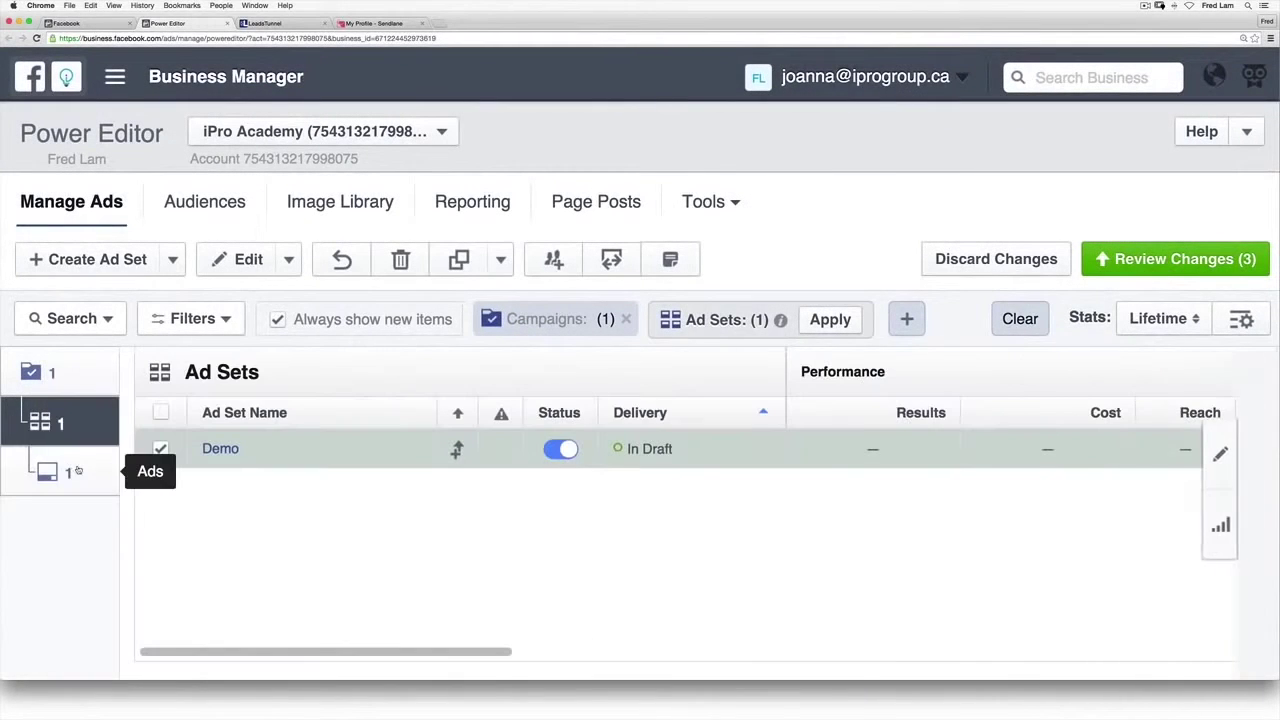
Step: Write the Demo ad's body text about building an email list without a landing page
{"action": "left_click", "coordinate": [60, 470]}
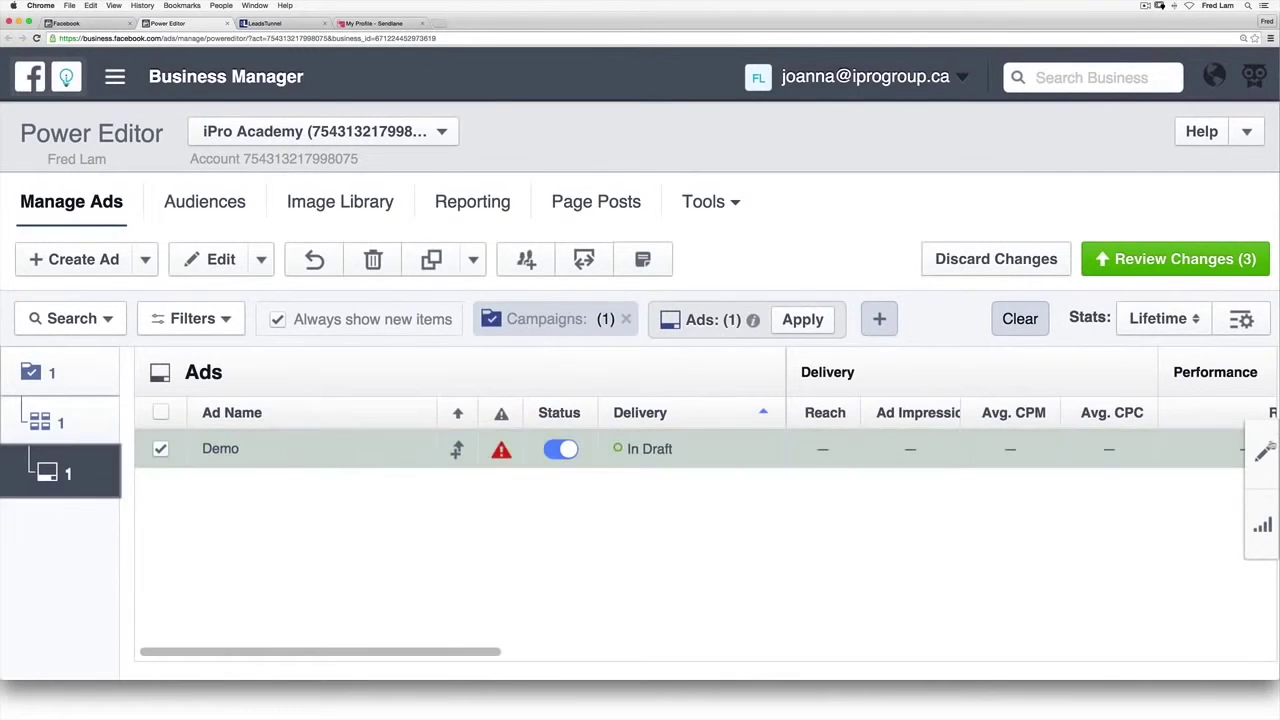
{"action": "left_click", "coordinate": [1262, 453]}
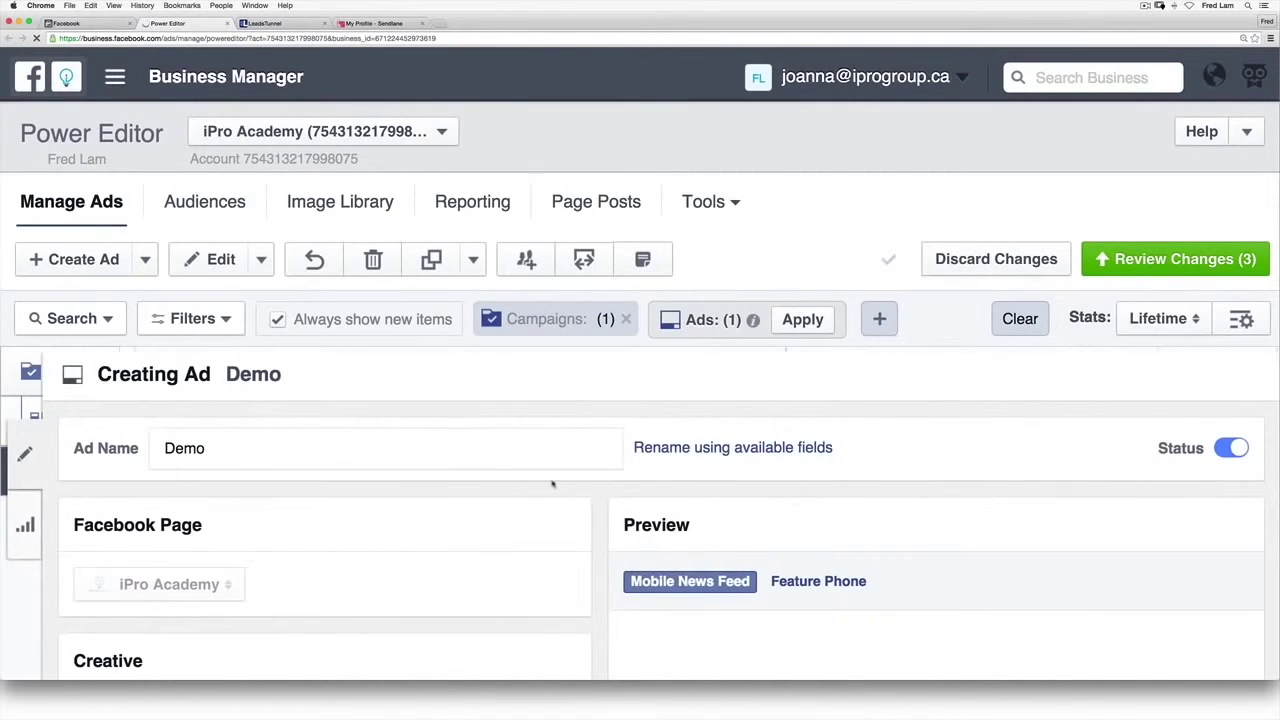
{"action": "scroll", "coordinate": [506, 528], "scroll_direction": "down", "scroll_amount": 5}
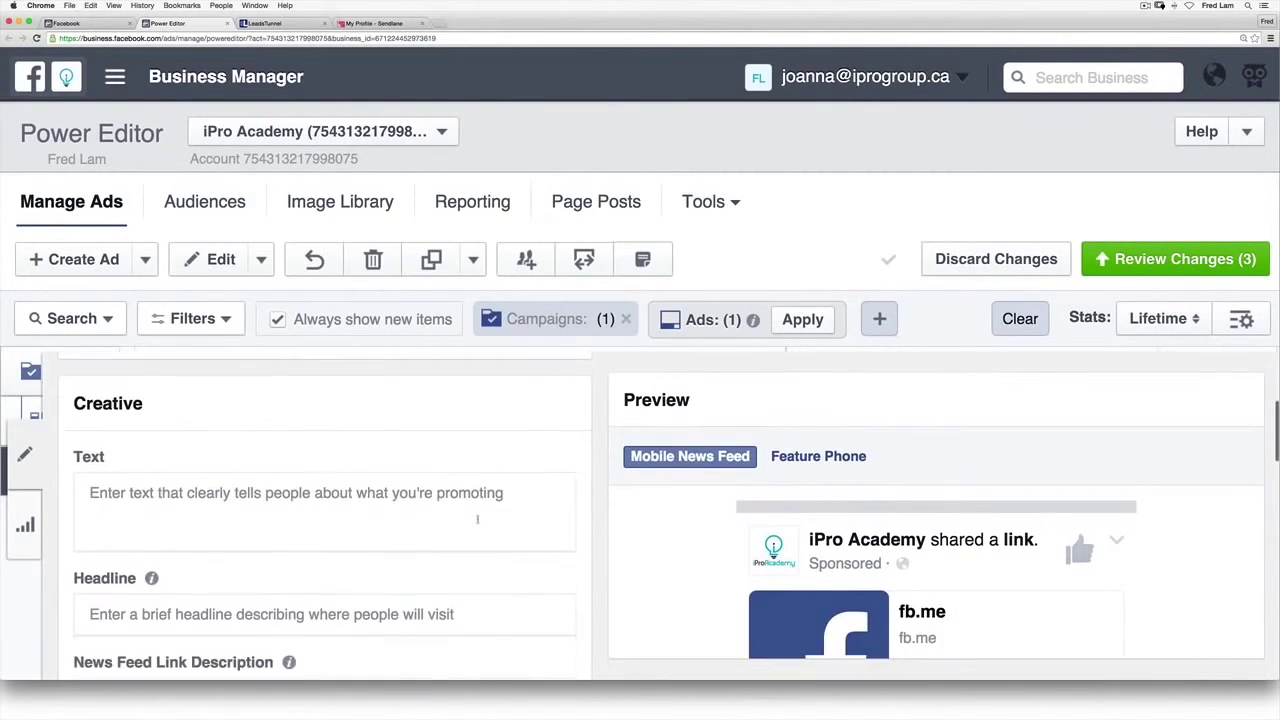
{"action": "left_click", "coordinate": [477, 519]}
{"action": "type", "text": "["}
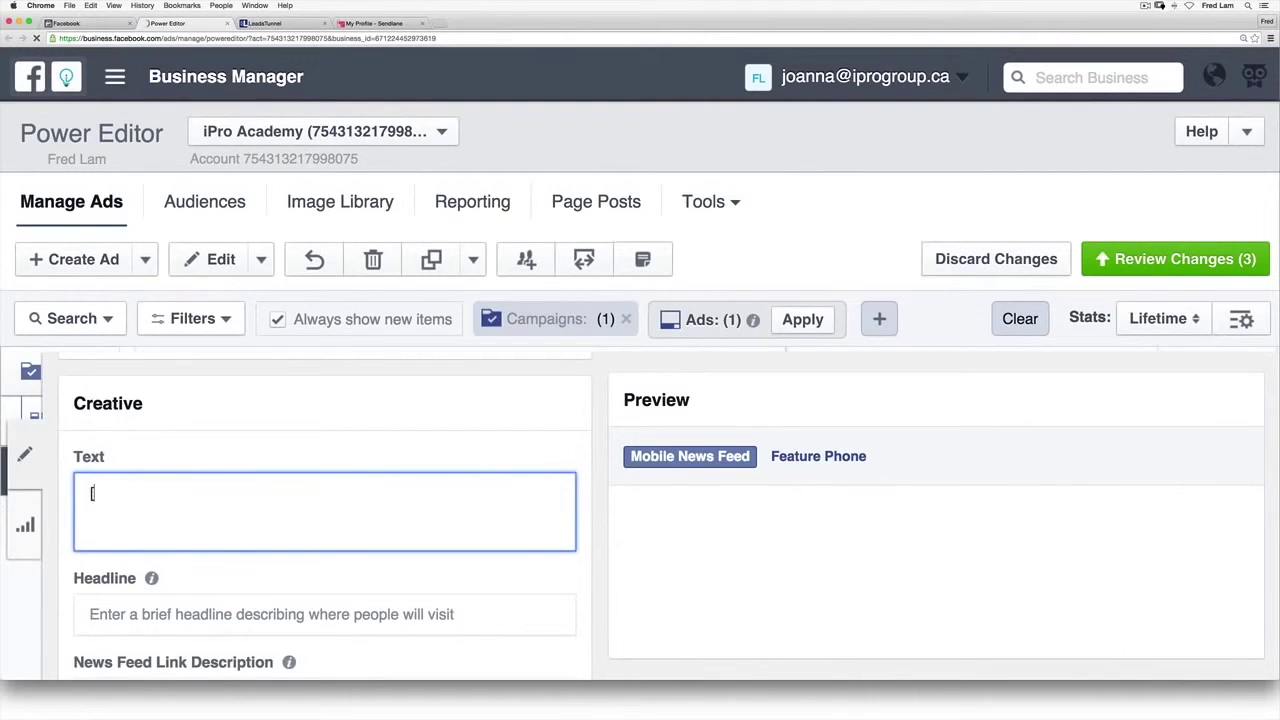
{"action": "type", "text": "New Emai"}
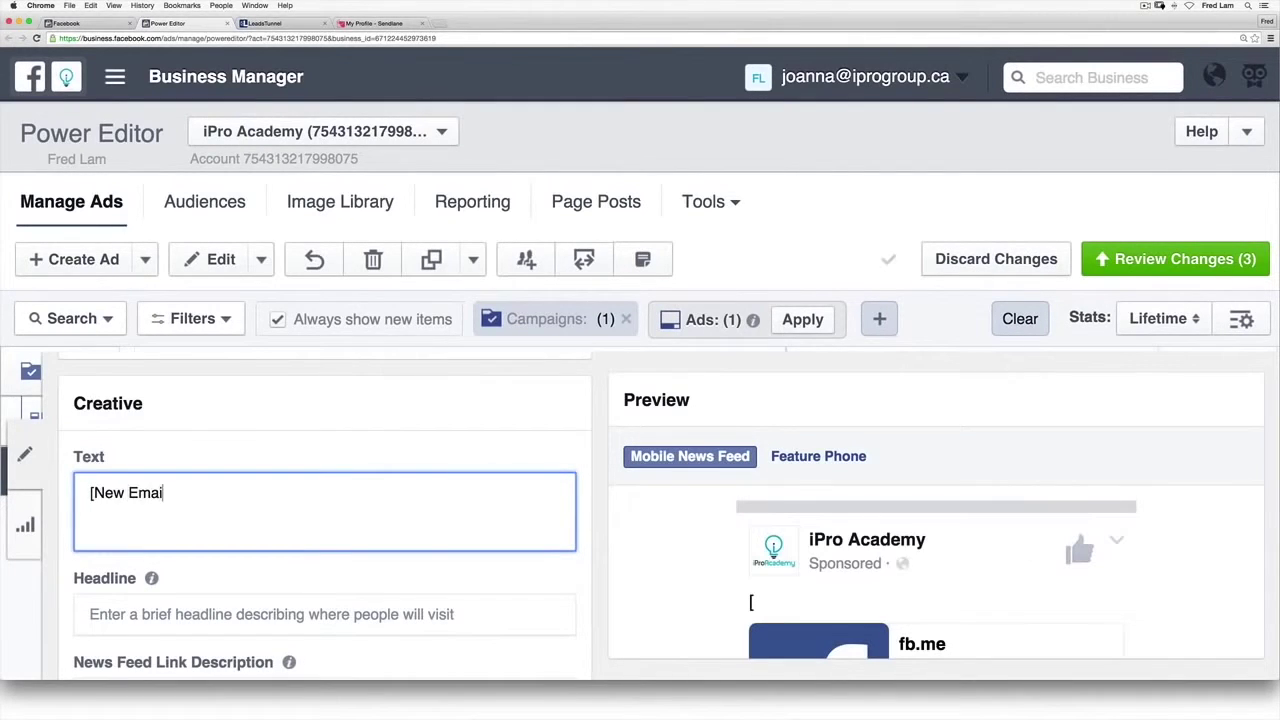
{"action": "type", "text": "l List Building Start"}
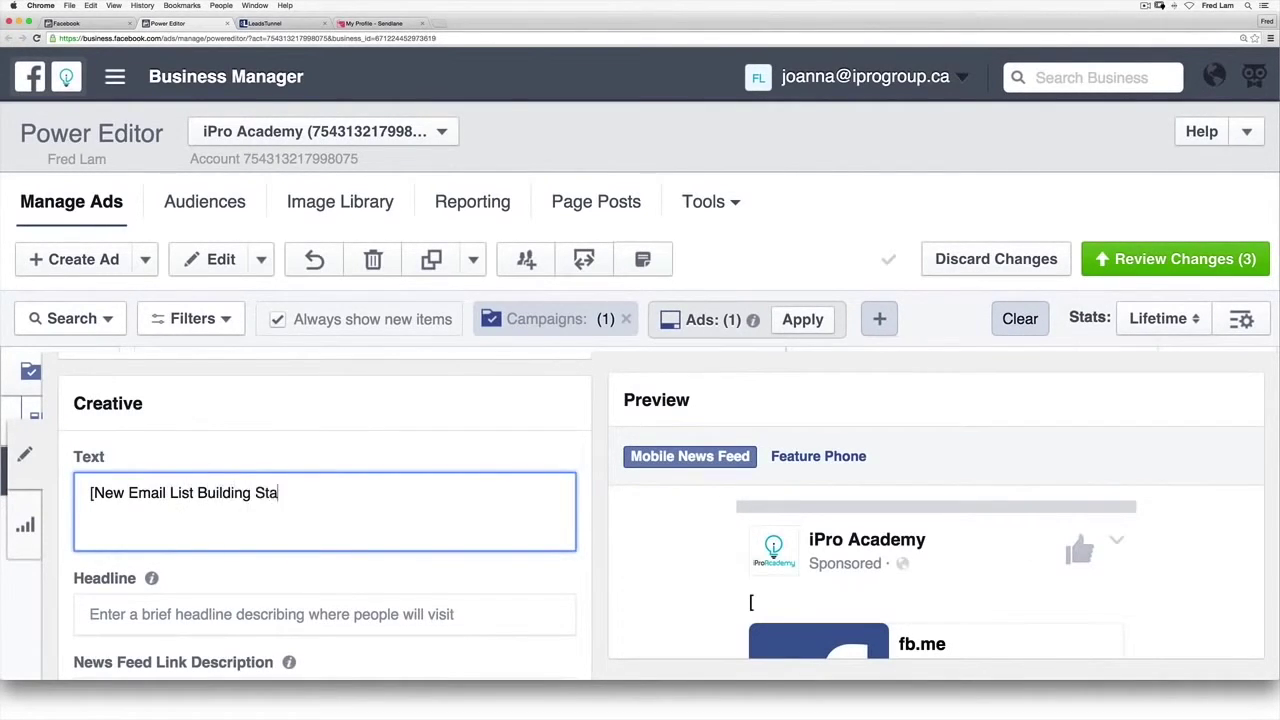
{"action": "key", "text": "BackSpace"}
{"action": "key", "text": "BackSpace"}
{"action": "key", "text": "BackSpace"}
{"action": "type", "text": "rategy]"}
{"action": "key", "text": "Return"}
{"action": "key", "text": "Return"}
{"action": "type", "text": "Start Bui"}
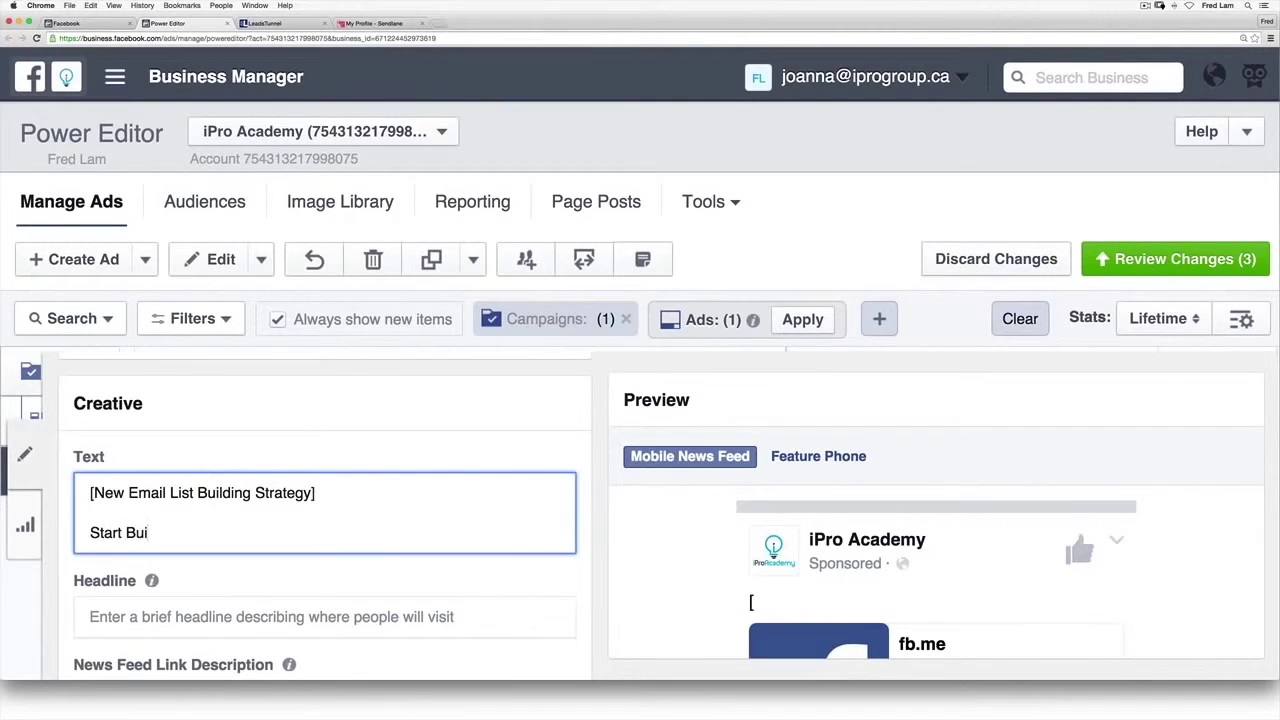
{"action": "type", "text": "lding Your Email Lis"}
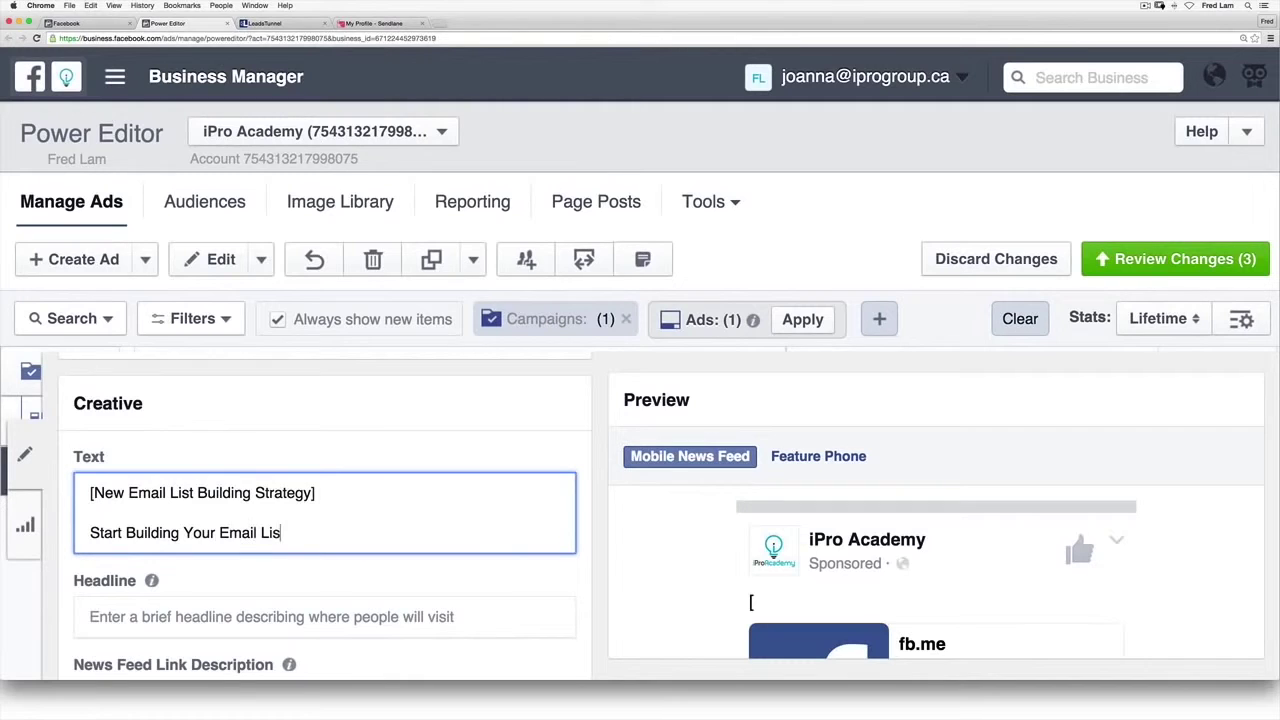
{"action": "type", "text": "t Through Facebook"}
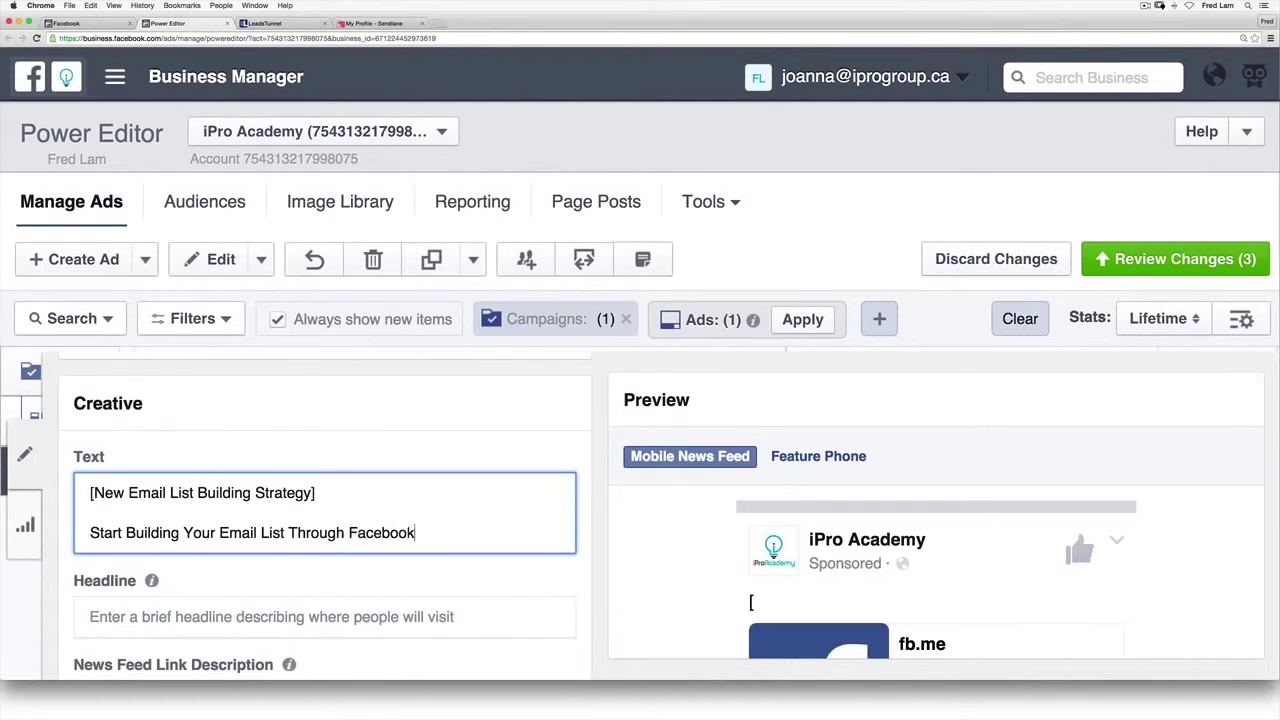
{"action": "type", "text": " Without Using A S"}
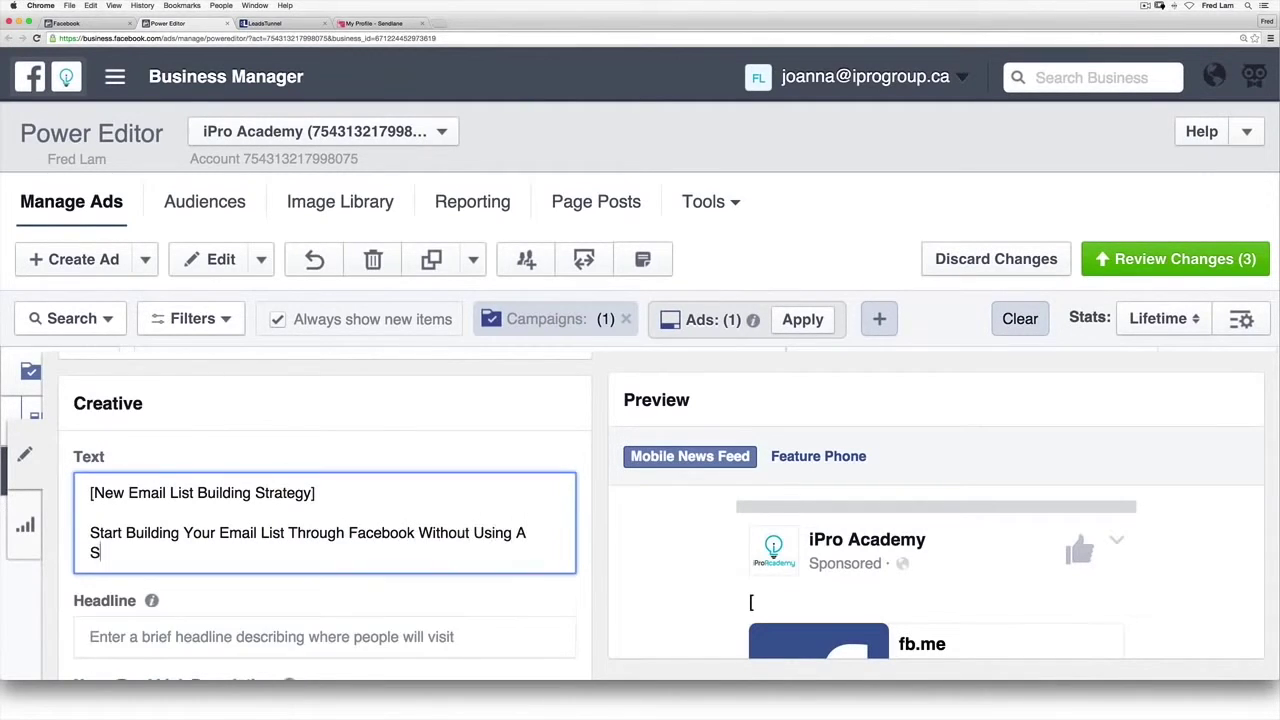
{"action": "type", "text": "ingle Landign Pag"}
{"action": "key", "text": "BackSpace"}
{"action": "key", "text": "BackSpace"}
{"action": "key", "text": "BackSpace"}
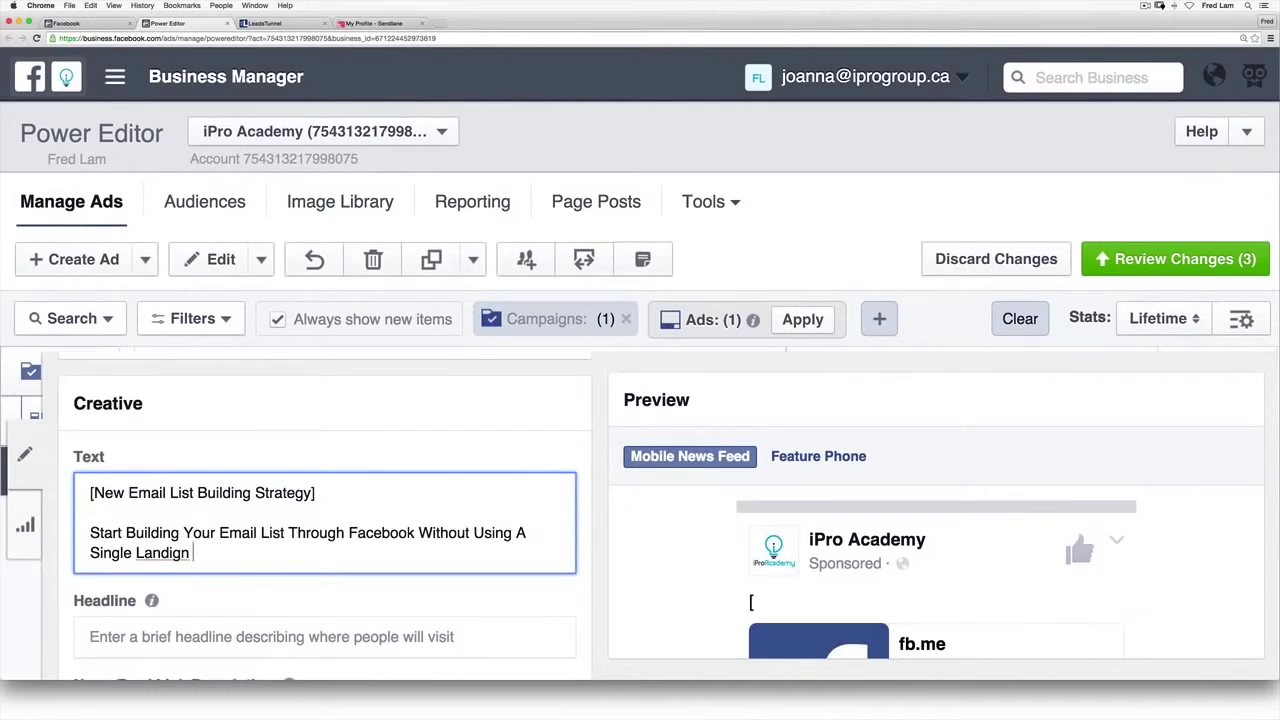
{"action": "key", "text": "BackSpace"}
{"action": "key", "text": "BackSpace"}
{"action": "key", "text": "BackSpace"}
{"action": "type", "text": "ng Page. Tap "}
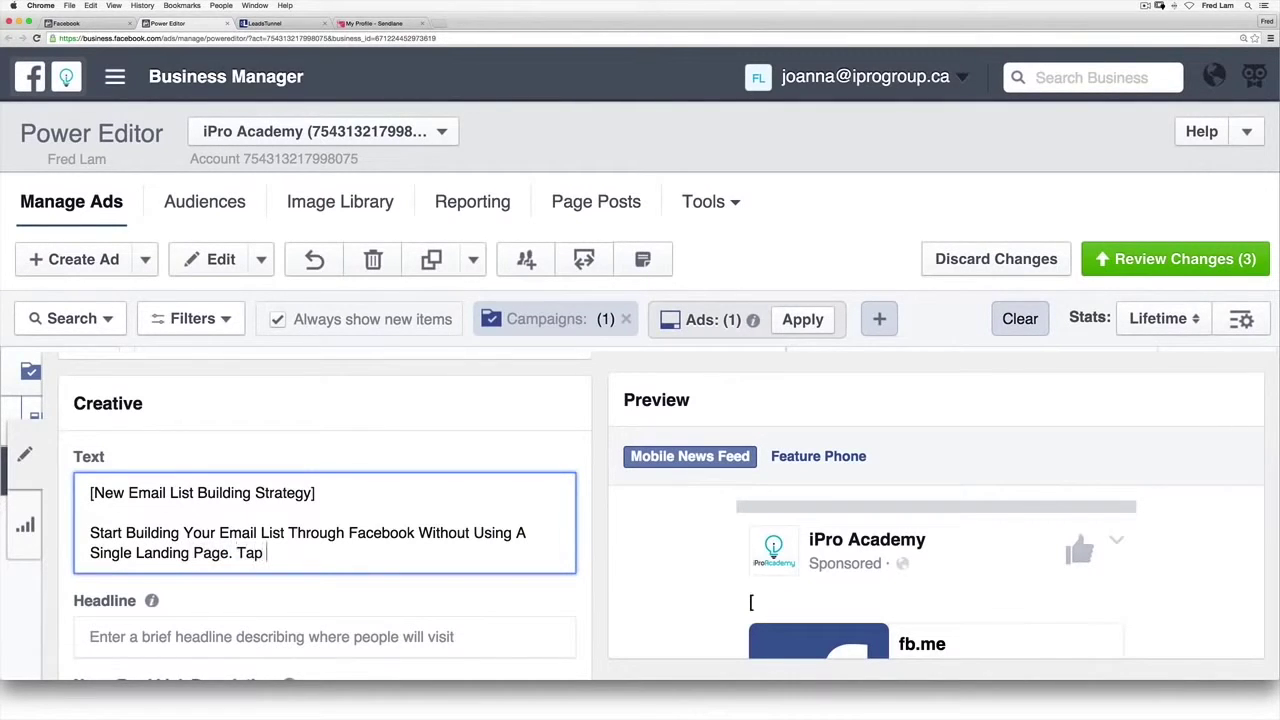
{"action": "type", "text": "Here to"}
{"action": "key", "text": "BackSpace"}
{"action": "key", "text": "BackSpace"}
{"action": "type", "text": "Too"}
{"action": "key", "text": "BackSpace"}
{"action": "type", "text": "See O"}
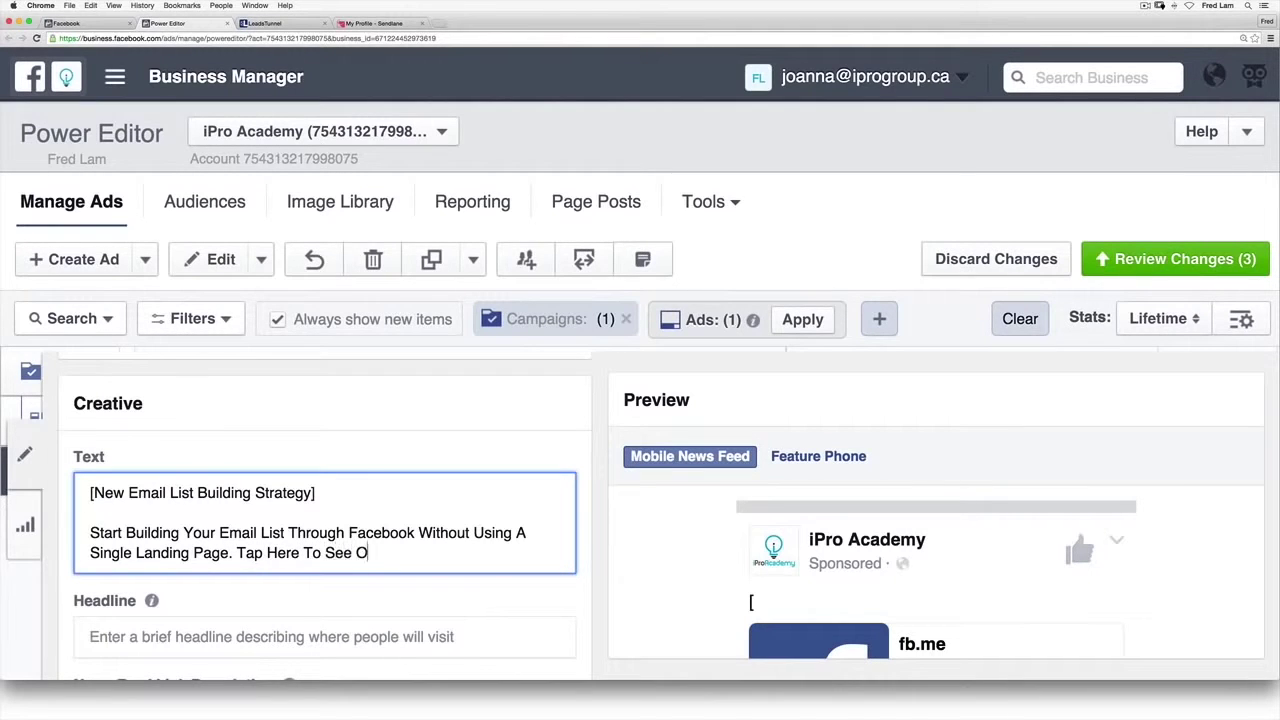
{"action": "type", "text": "ur Softaw"}
{"action": "key", "text": "BackSpace"}
{"action": "key", "text": "BackSpace"}
{"action": "type", "text": "ware In Action!"}
Step: Set headline 'New Email List Building Strategy' and link description 'Tap Here To See Our Software In Action'
{"action": "left_click", "coordinate": [325, 637]}
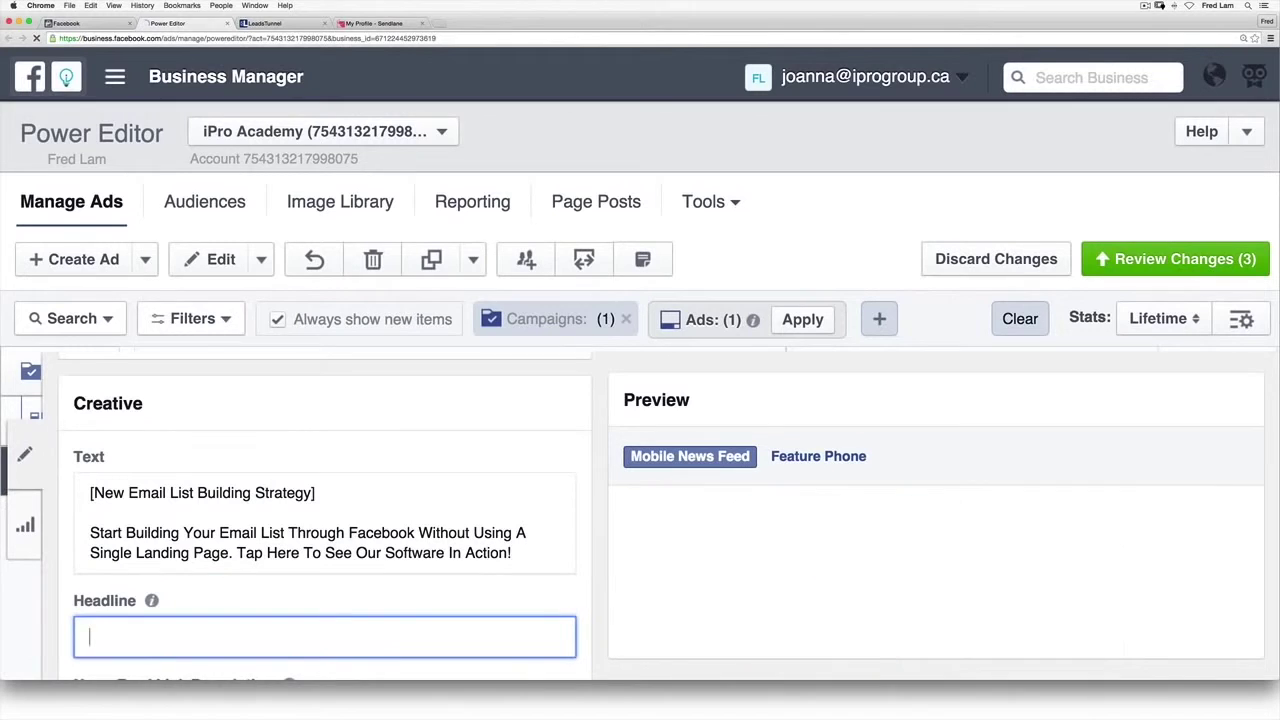
{"action": "type", "text": "New Email"}
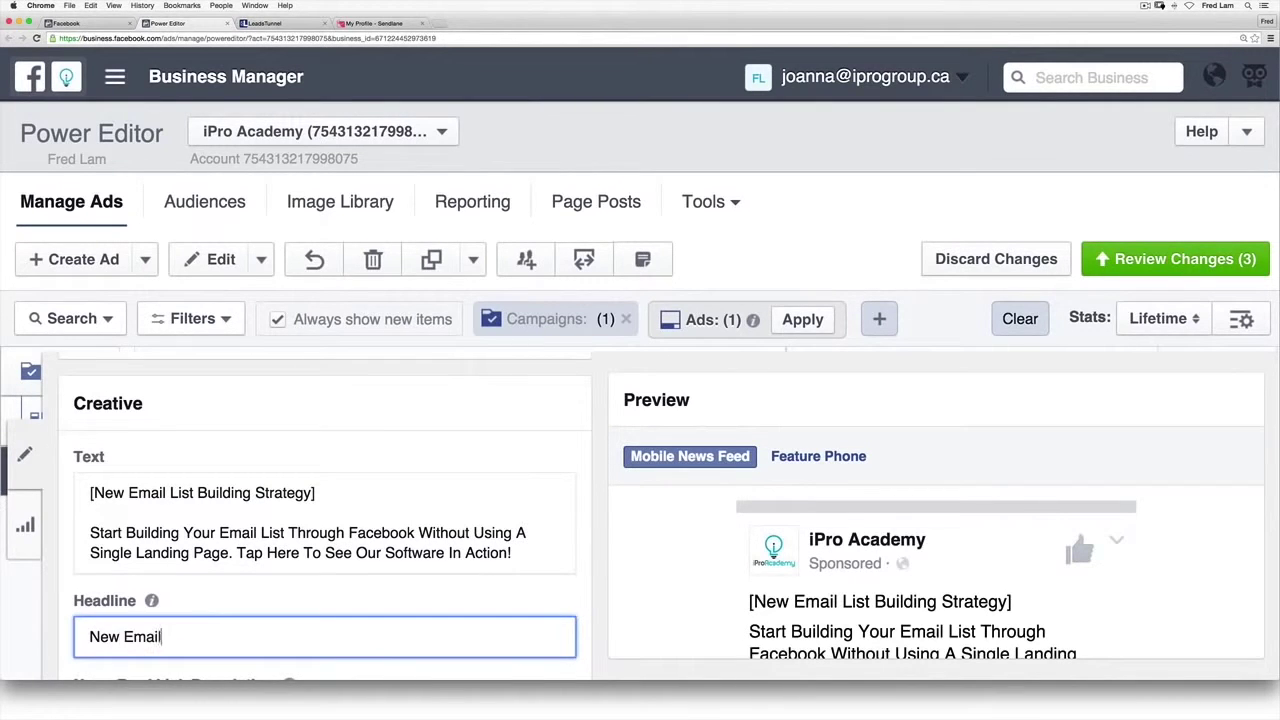
{"action": "type", "text": " List Building St"}
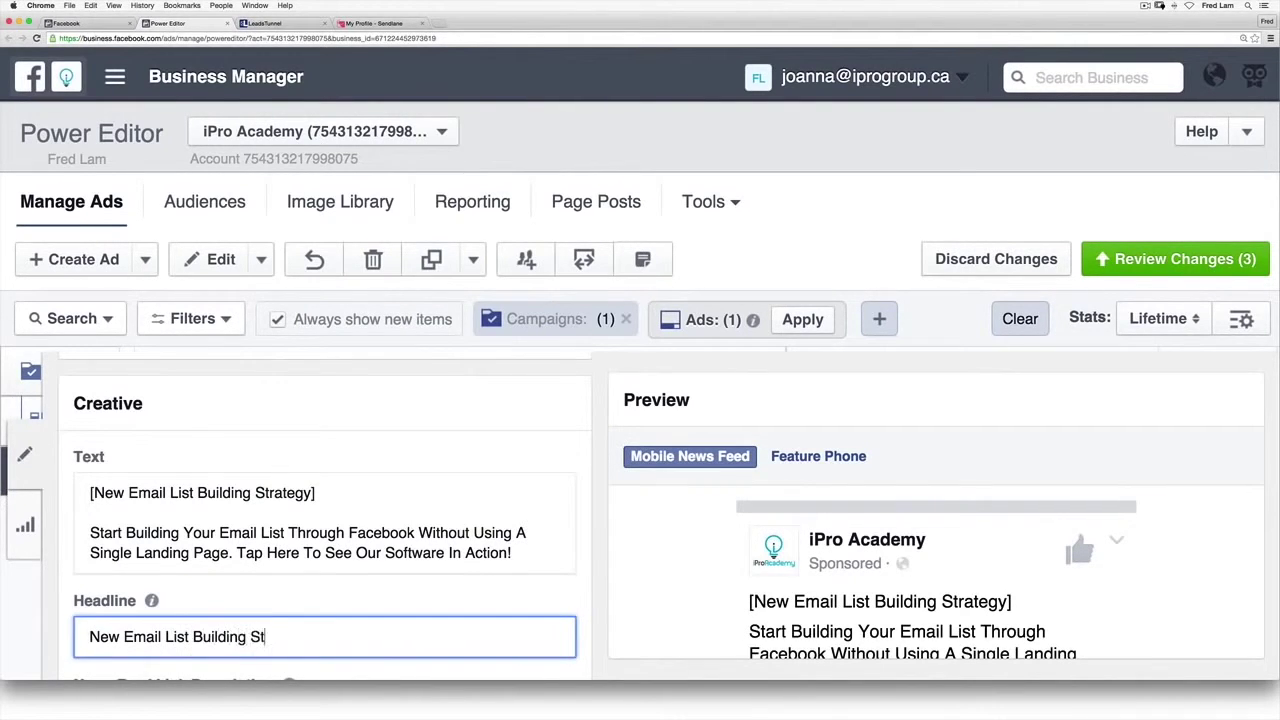
{"action": "type", "text": "rategy"}
{"action": "key", "text": "Tab"}
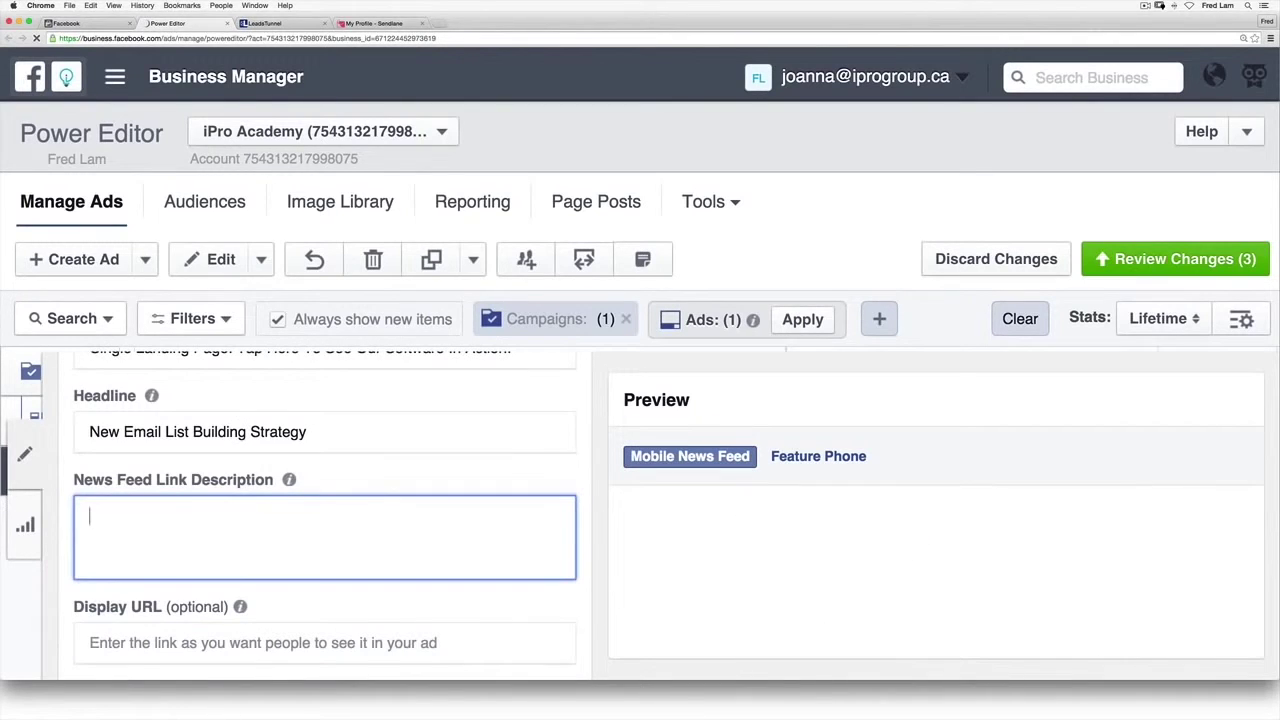
{"action": "type", "text": "Tap Here "}
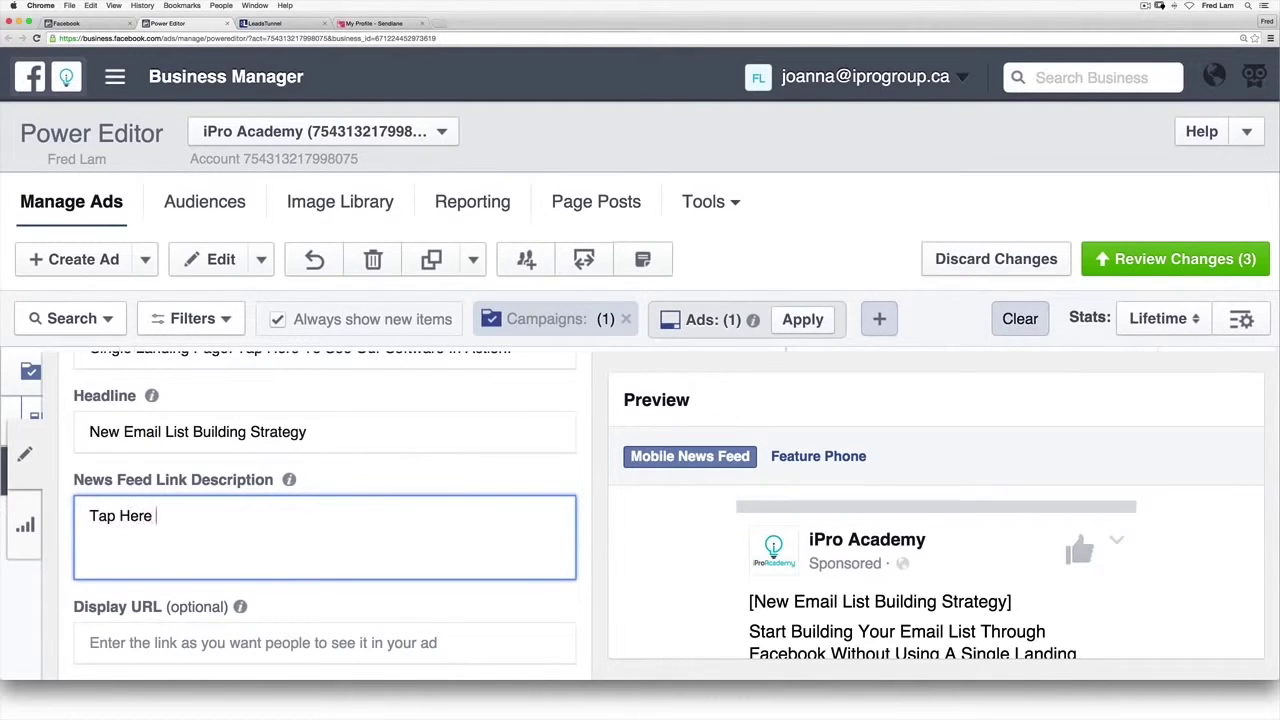
{"action": "type", "text": "To See Our Software"}
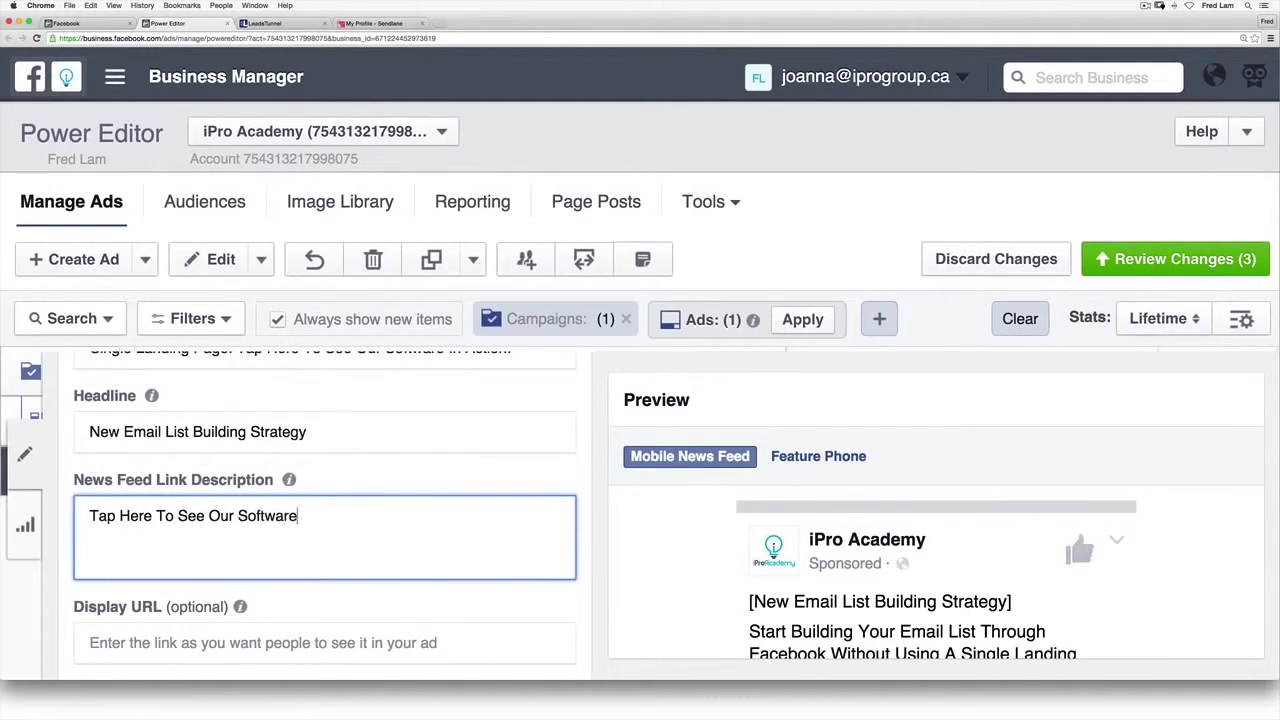
{"action": "type", "text": " In ACtion"}
{"action": "key", "text": "BackSpace"}
{"action": "key", "text": "BackSpace"}
{"action": "key", "text": "BackSpace"}
{"action": "key", "text": "BackSpace"}
{"action": "key", "text": "BackSpace"}
{"action": "type", "text": "ction"}
{"action": "scroll", "coordinate": [527, 548], "scroll_direction": "down", "scroll_amount": 5}
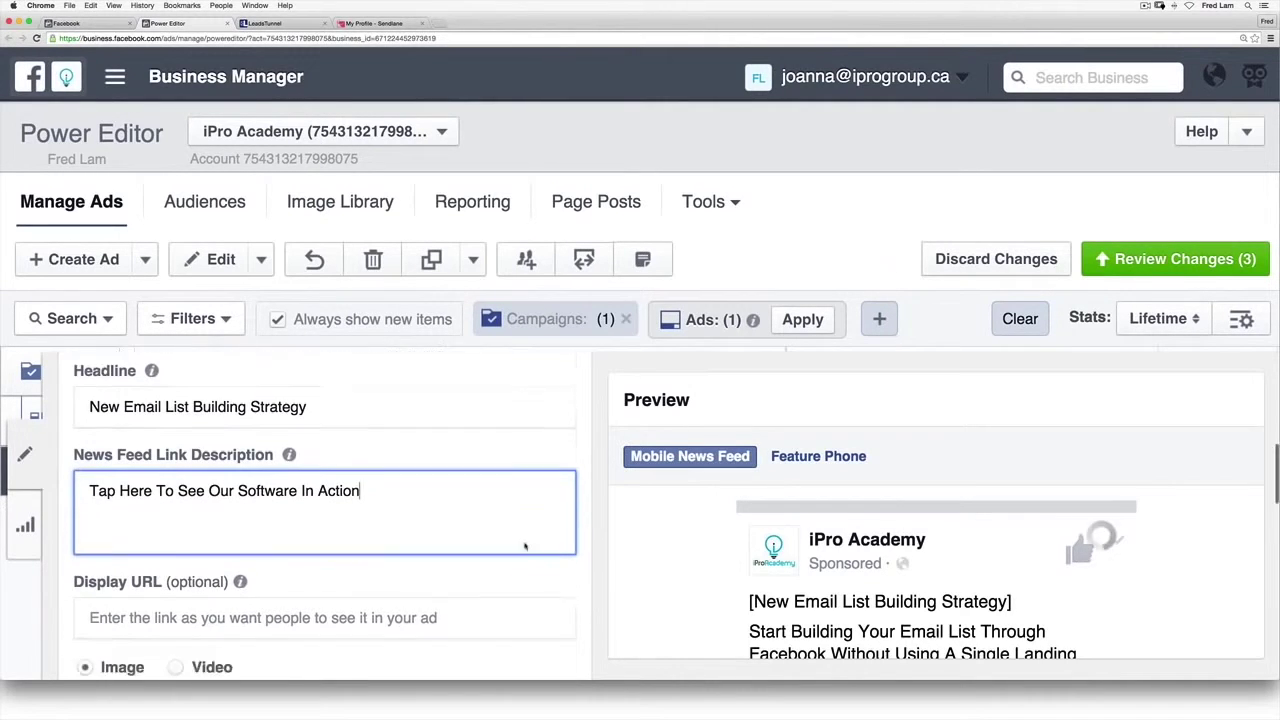
{"action": "left_click", "coordinate": [148, 500]}
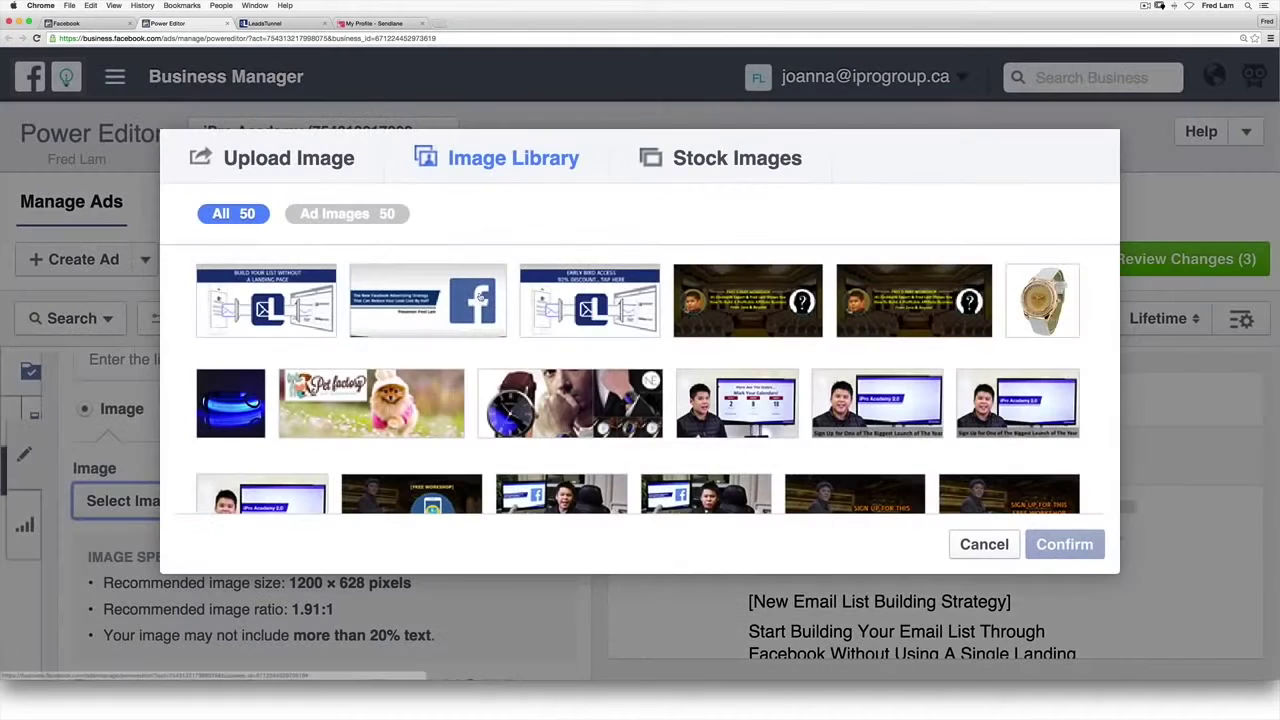
Step: Give the ad the FB-Ad-2.jpg image and the LeadsTunnel - Launch lead form
{"action": "left_click", "coordinate": [290, 302]}
{"action": "left_click", "coordinate": [1040, 544]}
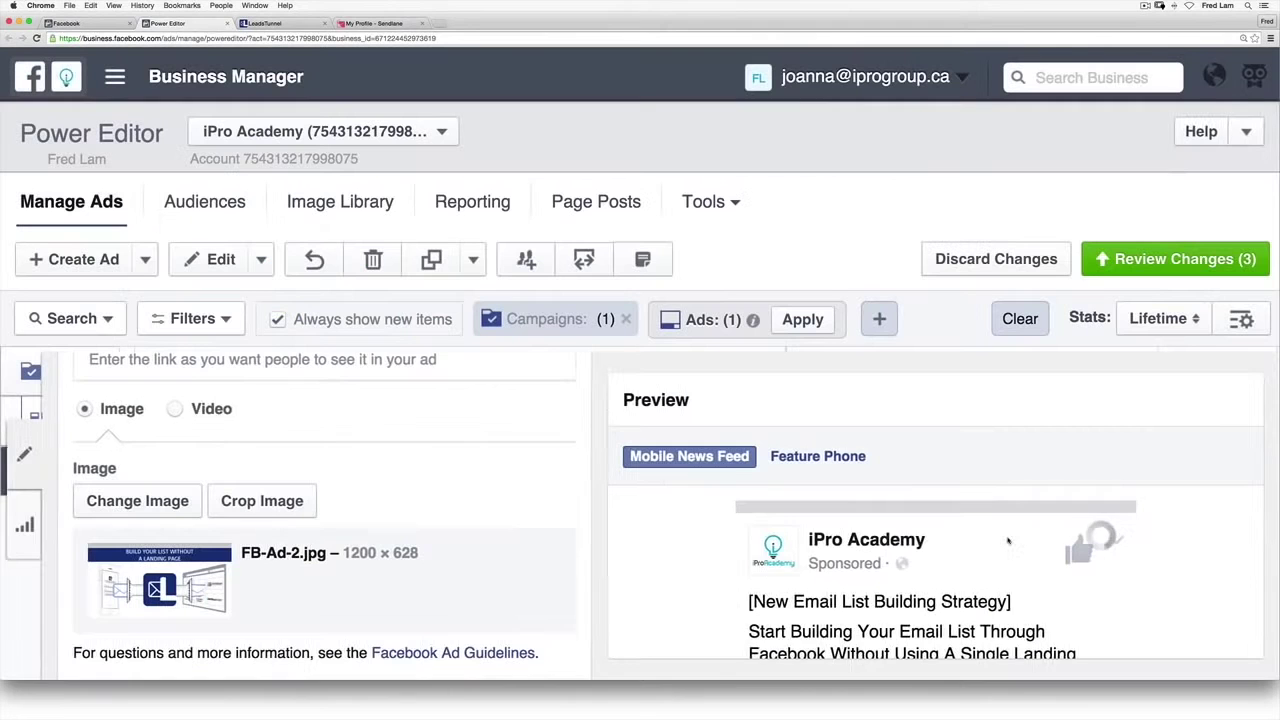
{"action": "scroll", "coordinate": [468, 532], "scroll_direction": "down", "scroll_amount": 3}
{"action": "scroll", "coordinate": [212, 514], "scroll_direction": "down", "scroll_amount": 4}
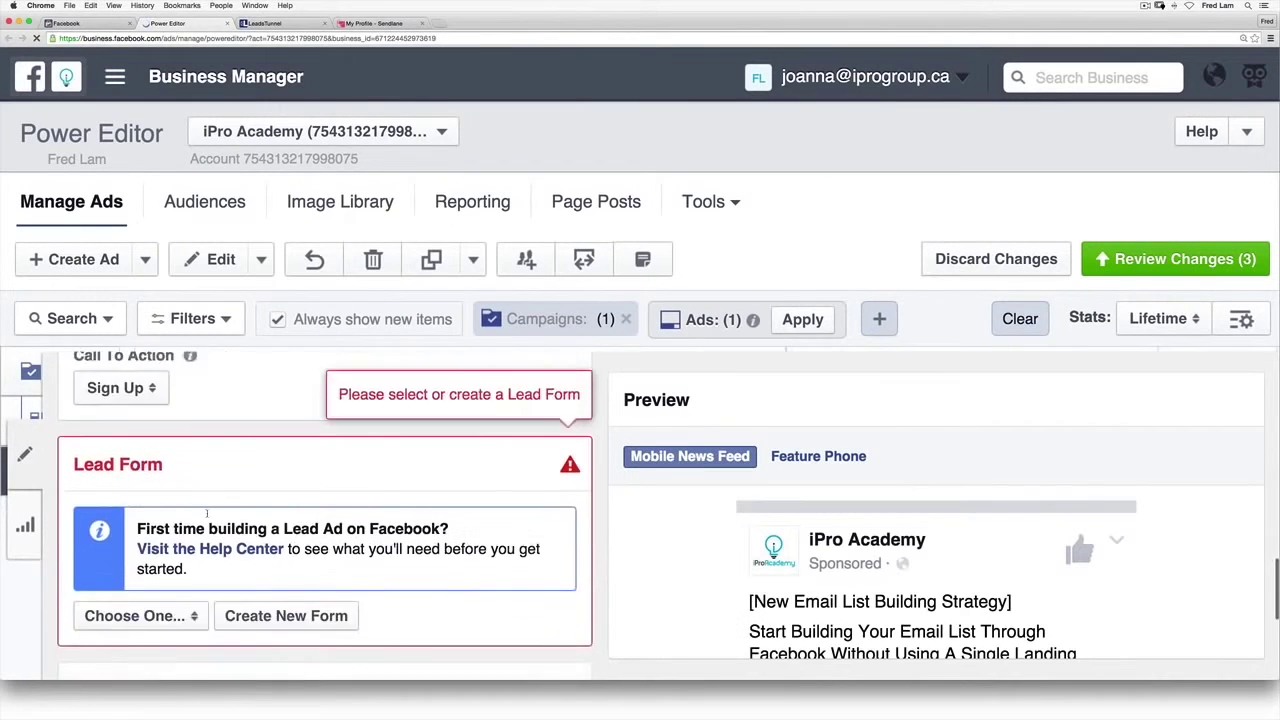
{"action": "left_click", "coordinate": [199, 545]}
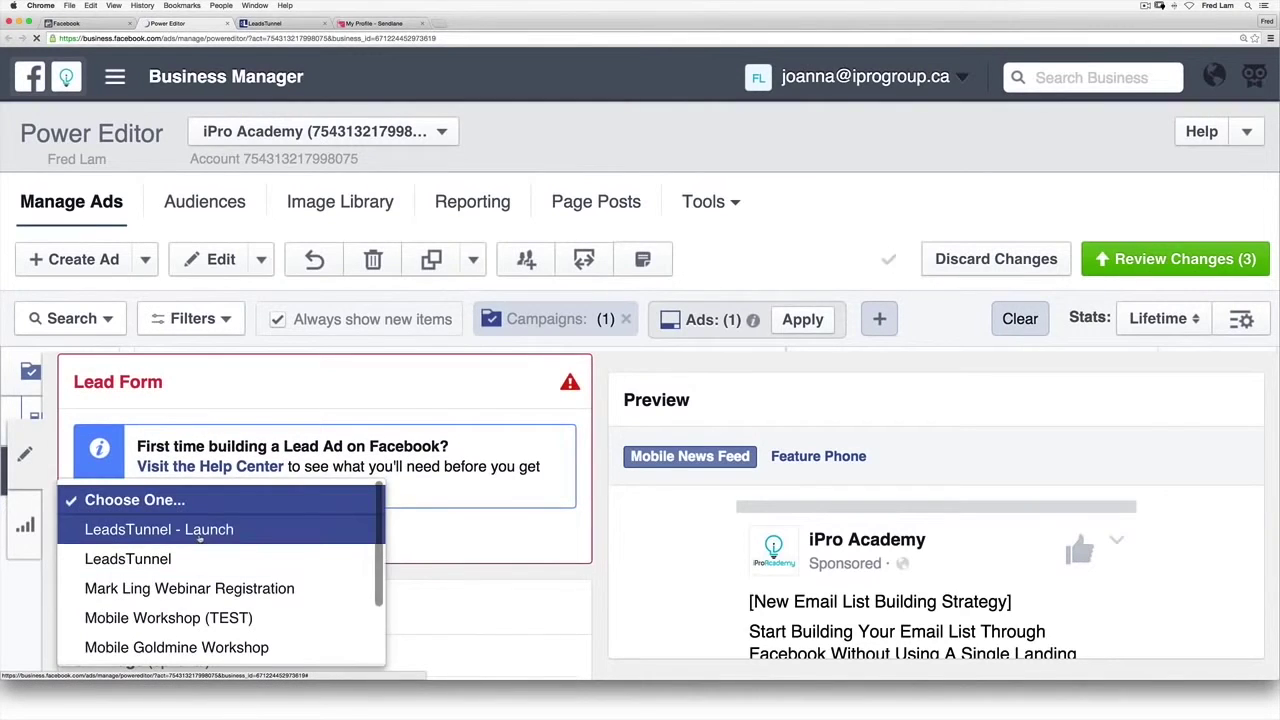
{"action": "left_click", "coordinate": [199, 530]}
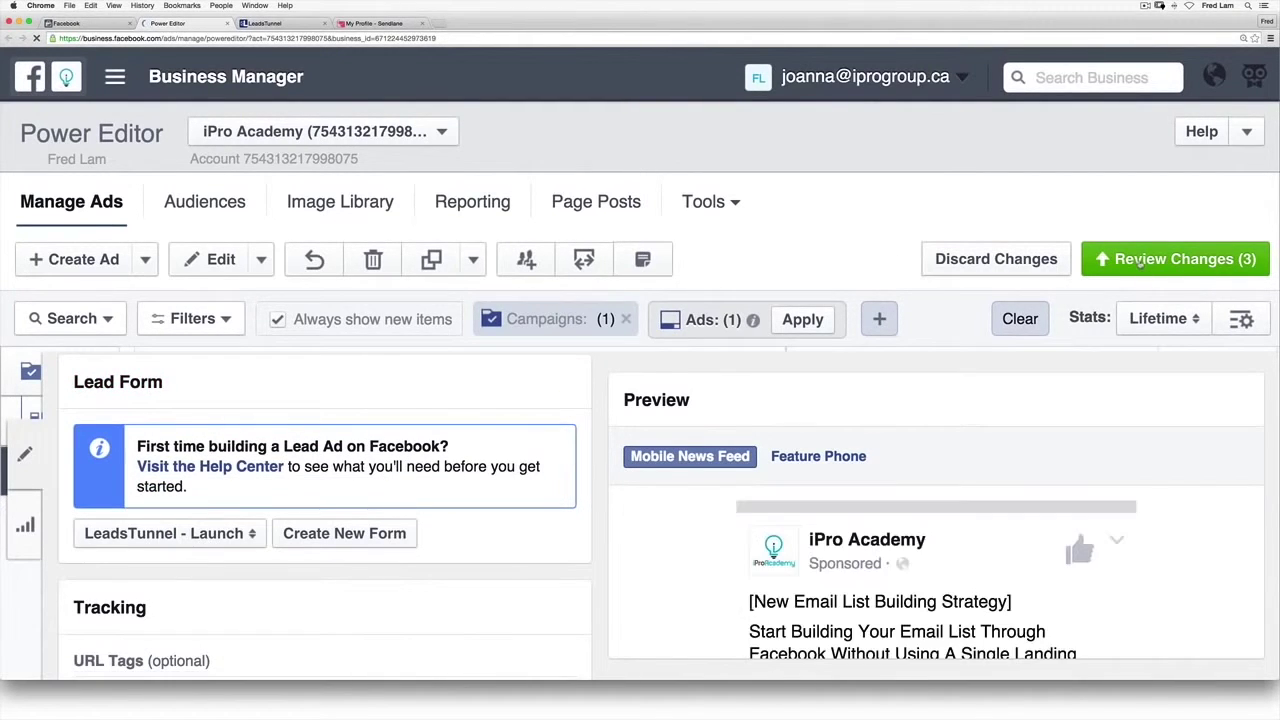
Step: Review and publish all pending campaign, ad set and ad changes
{"action": "left_click", "coordinate": [1140, 260]}
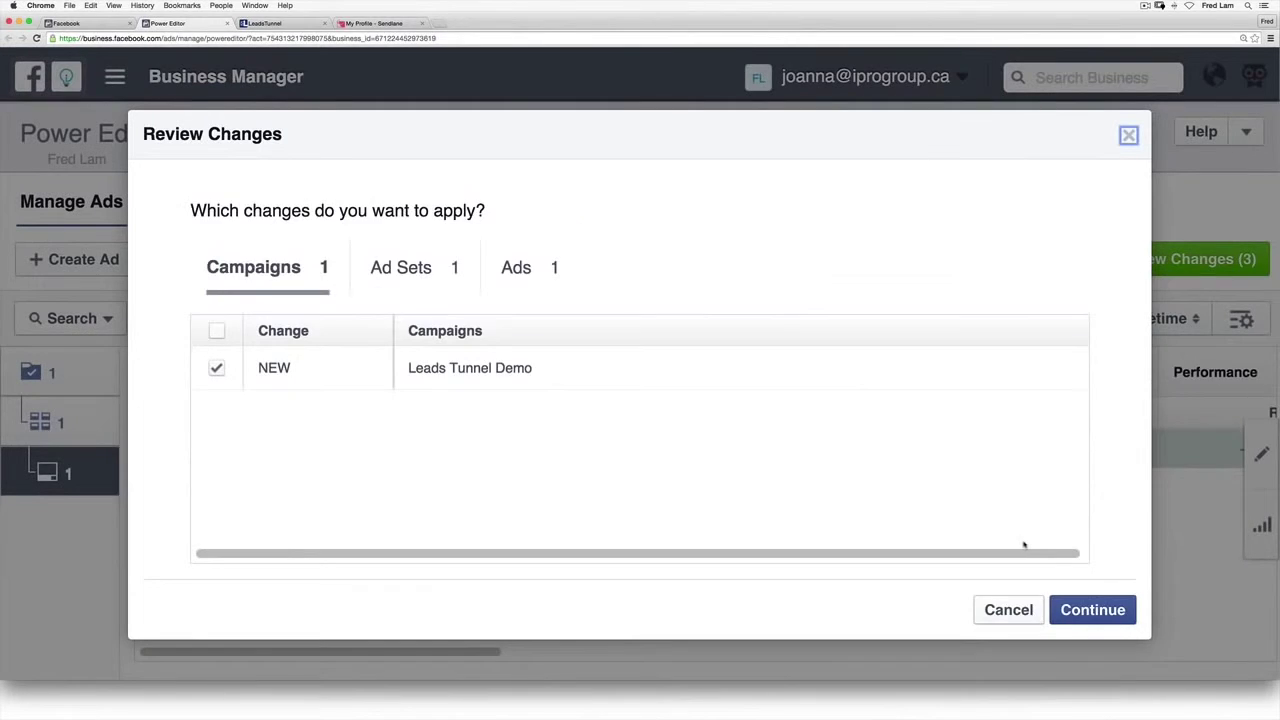
{"action": "left_click", "coordinate": [1089, 609]}
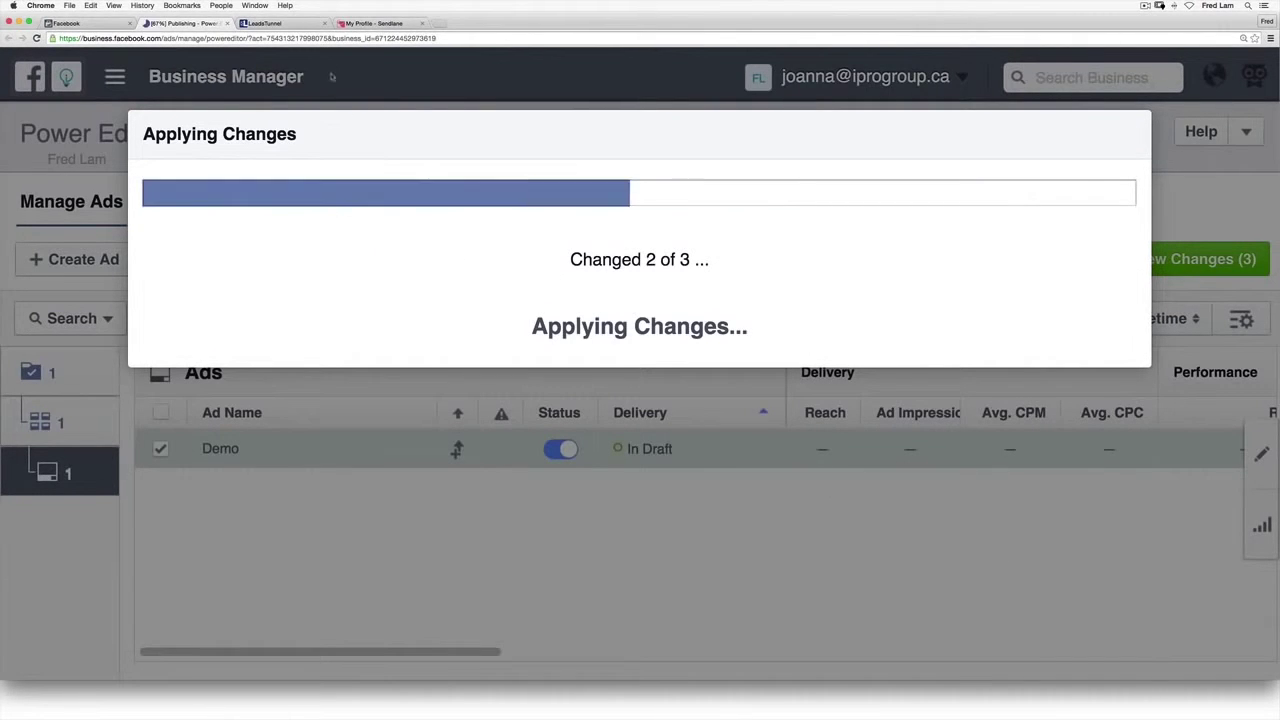
{"action": "left_click", "coordinate": [282, 24]}
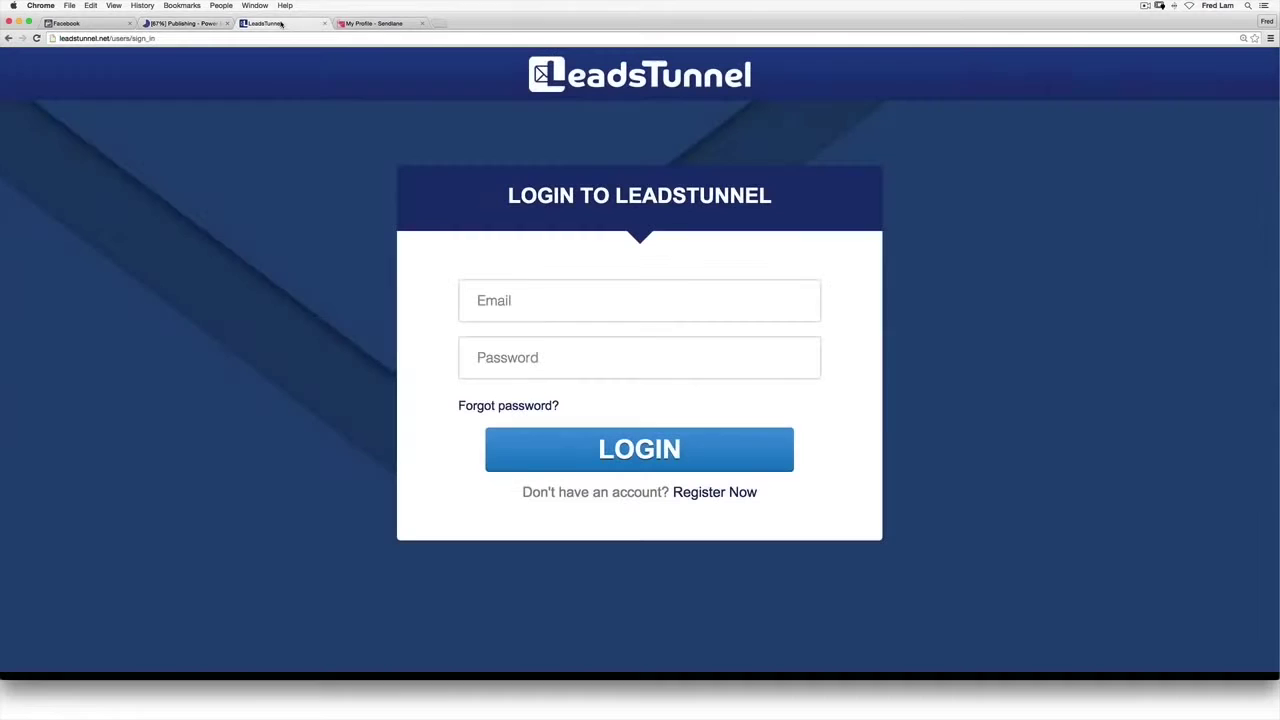
Step: Log in to LeadsTunnel with the saved email and password and view Integration Settings
{"action": "left_click", "coordinate": [658, 295]}
{"action": "type", "text": "demo"}
{"action": "key", "text": "Down"}
{"action": "key", "text": "Return"}
{"action": "key", "text": "Tab"}
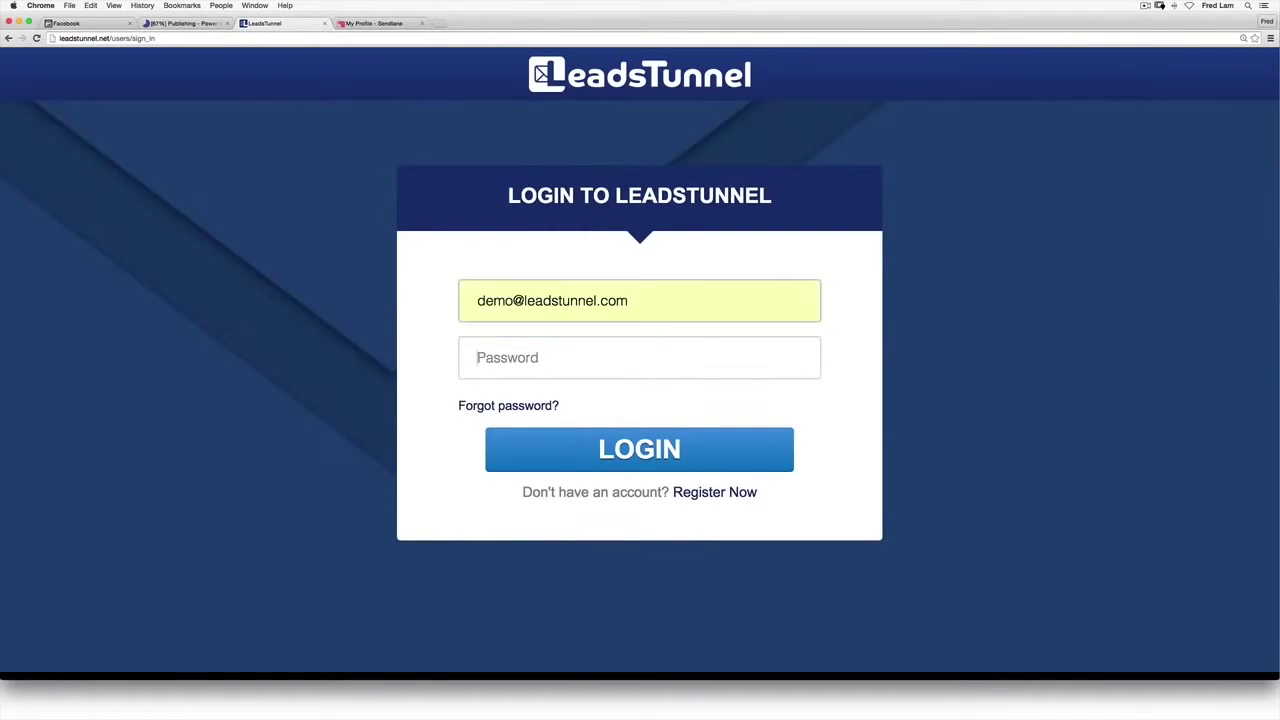
{"action": "type", "text": "********"}
{"action": "key", "text": "Return"}
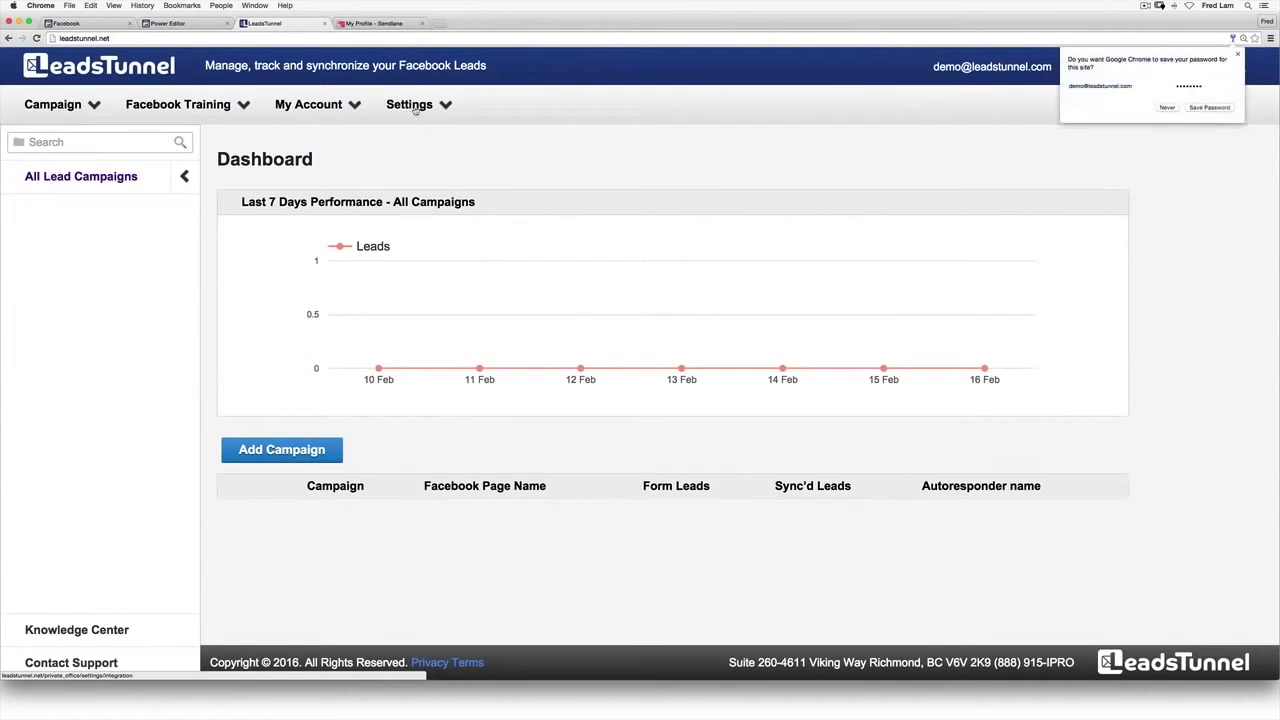
{"action": "left_click", "coordinate": [410, 105]}
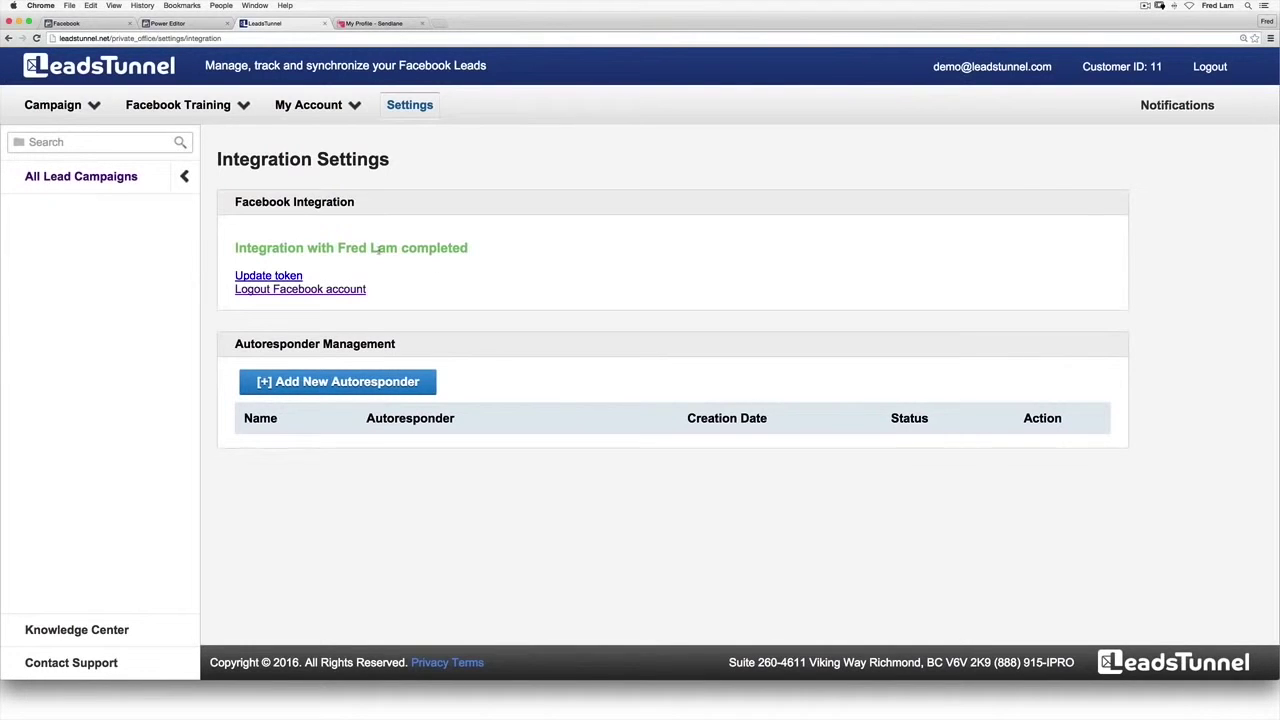
{"action": "scroll", "coordinate": [470, 280], "scroll_direction": "down", "scroll_amount": 1}
Step: Start a new autoresponder with SendLane as the system, pulling the API and Hash keys
{"action": "left_click", "coordinate": [411, 381]}
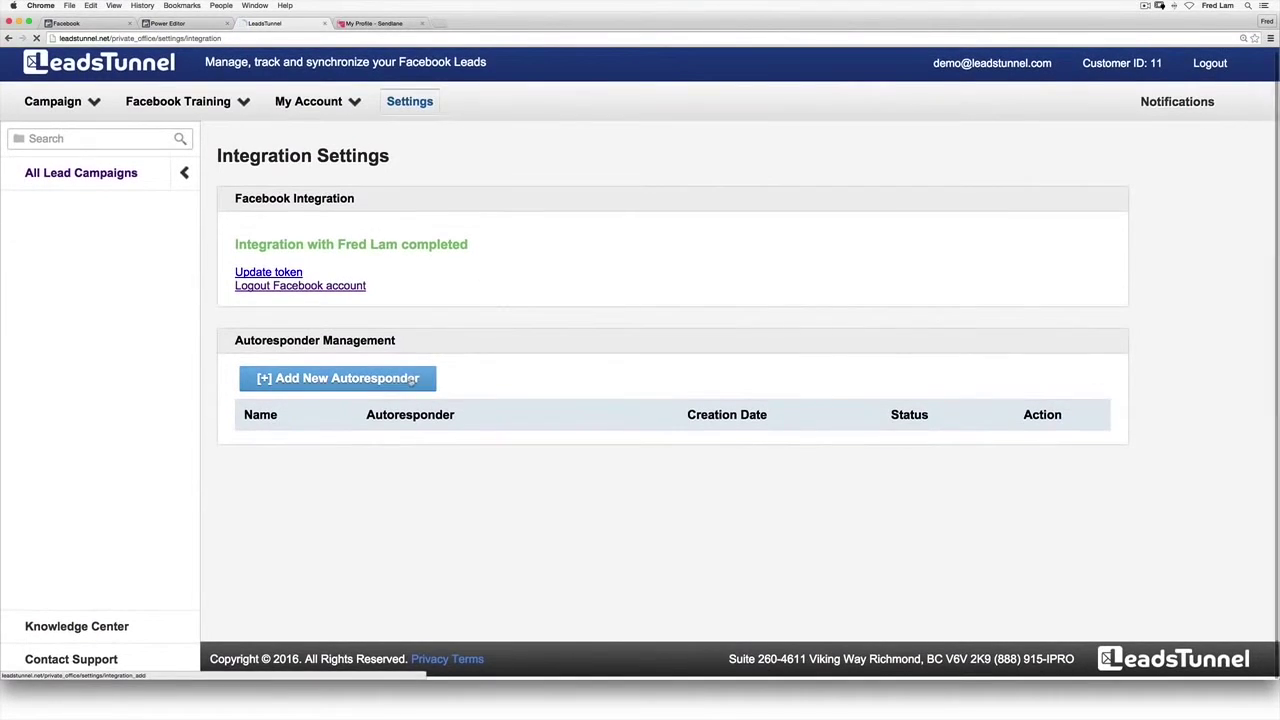
{"action": "left_click", "coordinate": [466, 248]}
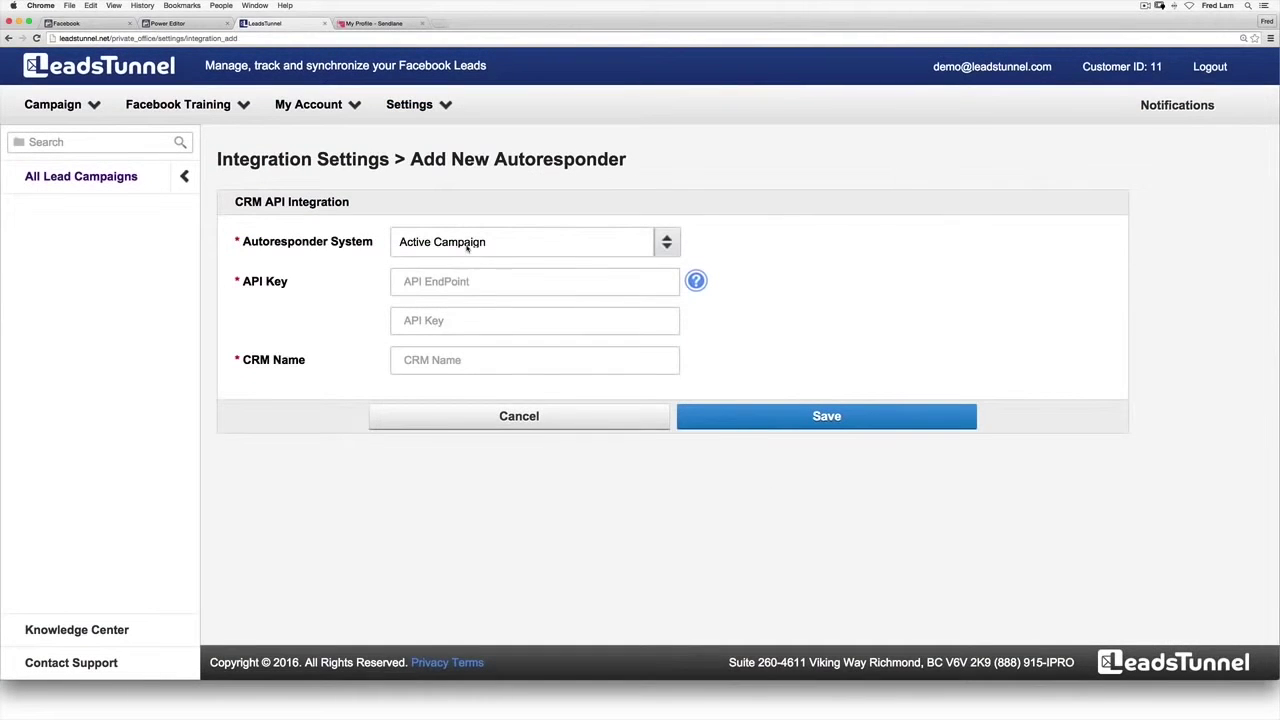
{"action": "left_click", "coordinate": [466, 244]}
{"action": "left_click", "coordinate": [458, 243]}
{"action": "key", "text": "Down"}
{"action": "left_click", "coordinate": [347, 23]}
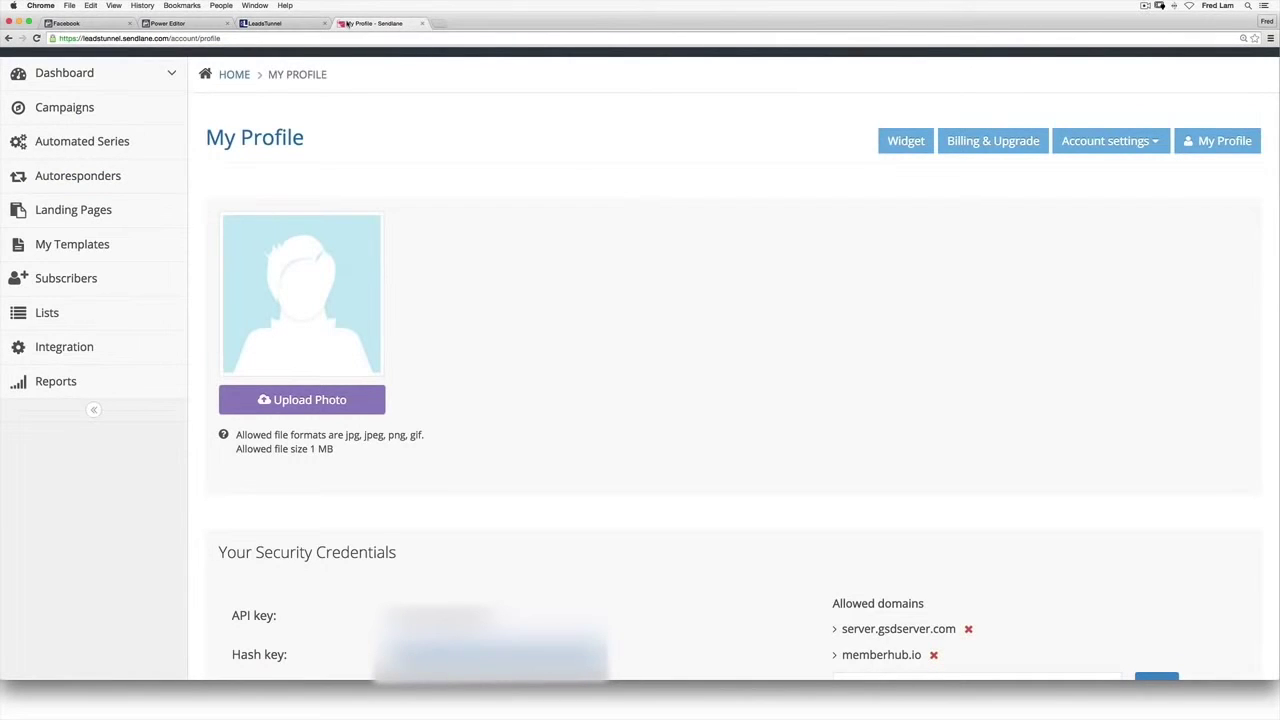
{"action": "left_click", "coordinate": [265, 23]}
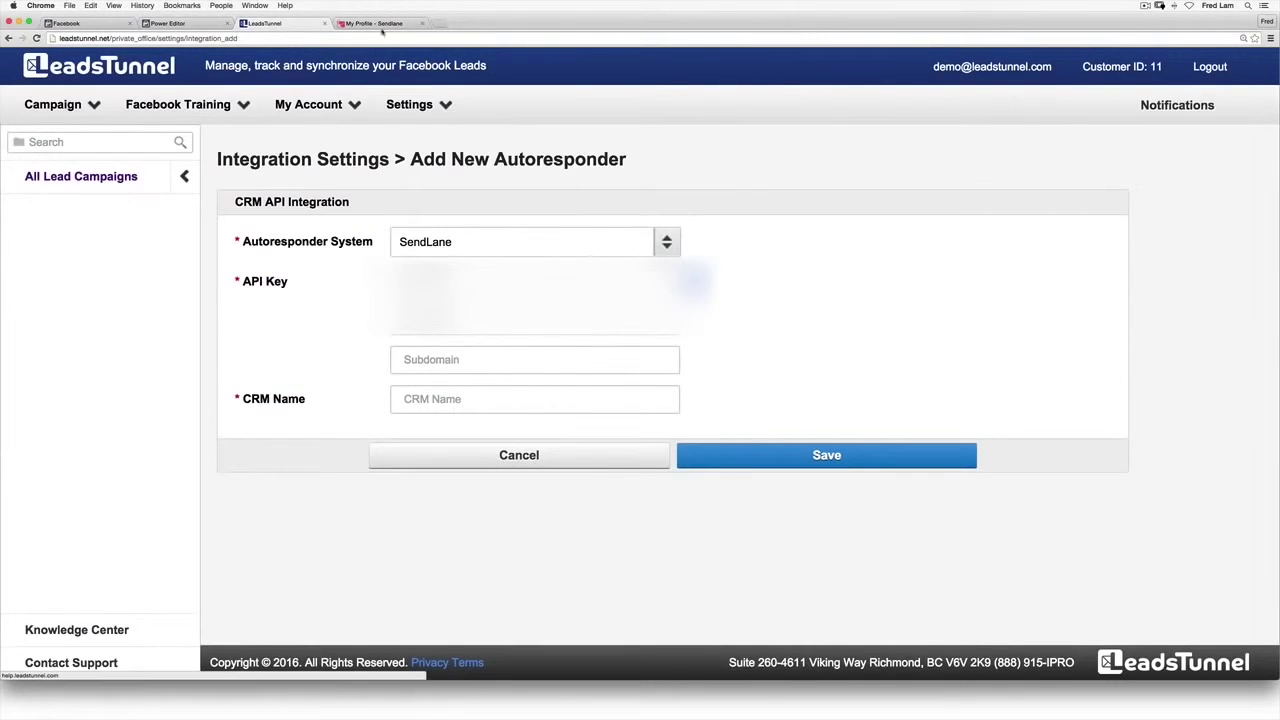
{"action": "left_click", "coordinate": [347, 23]}
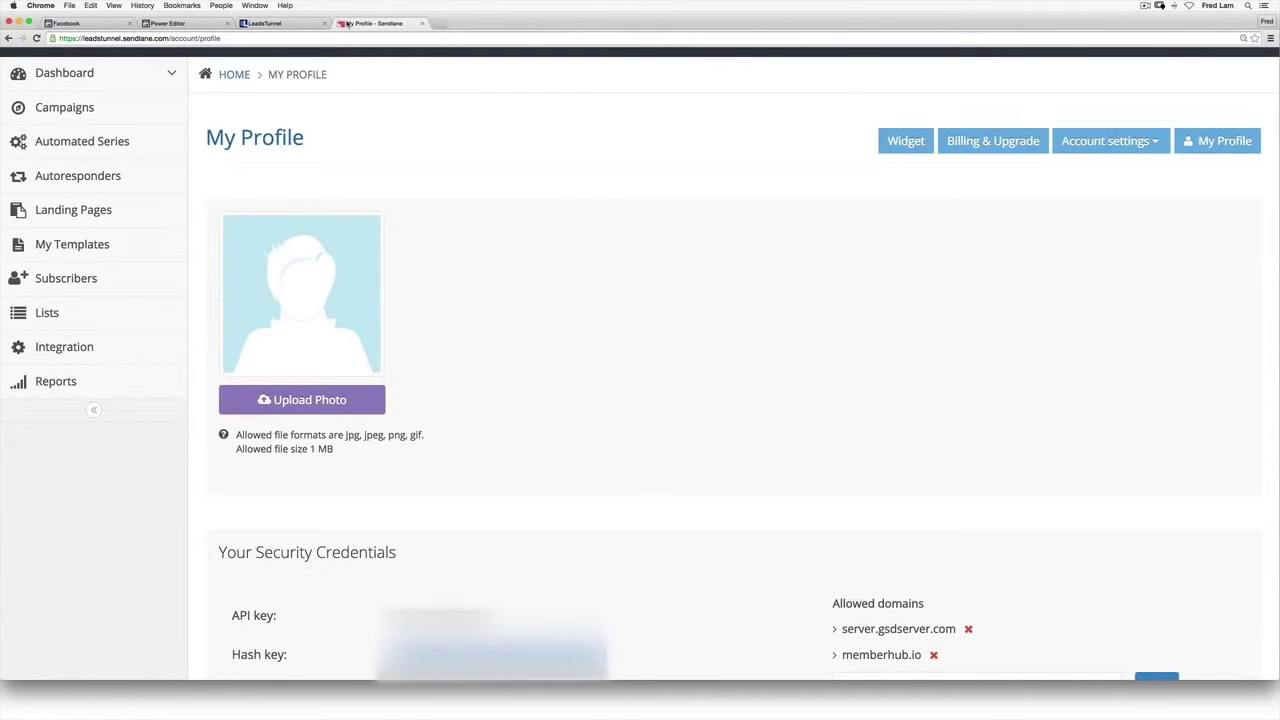
{"action": "left_click", "coordinate": [265, 23]}
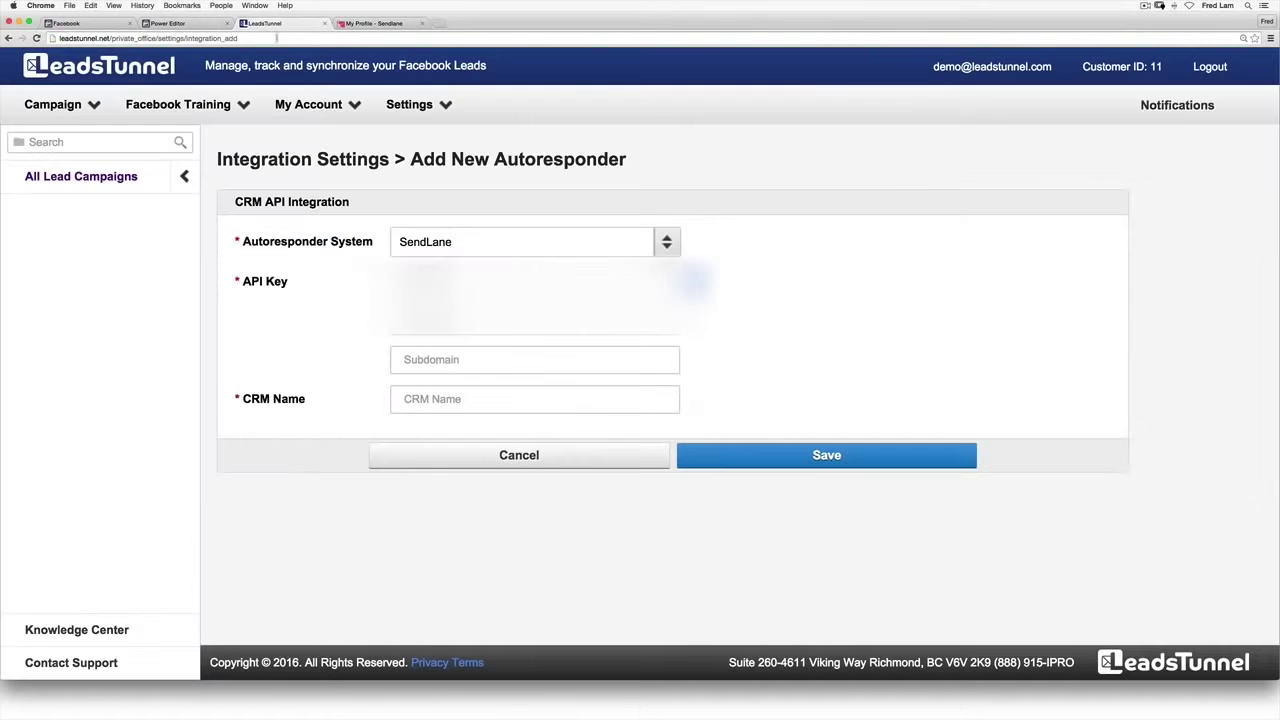
Step: Enter subdomain 'leadstunnel' and CRM name 'LeadsTunnel - SendLane', then save the integration
{"action": "left_click", "coordinate": [465, 359]}
{"action": "type", "text": "lea"}
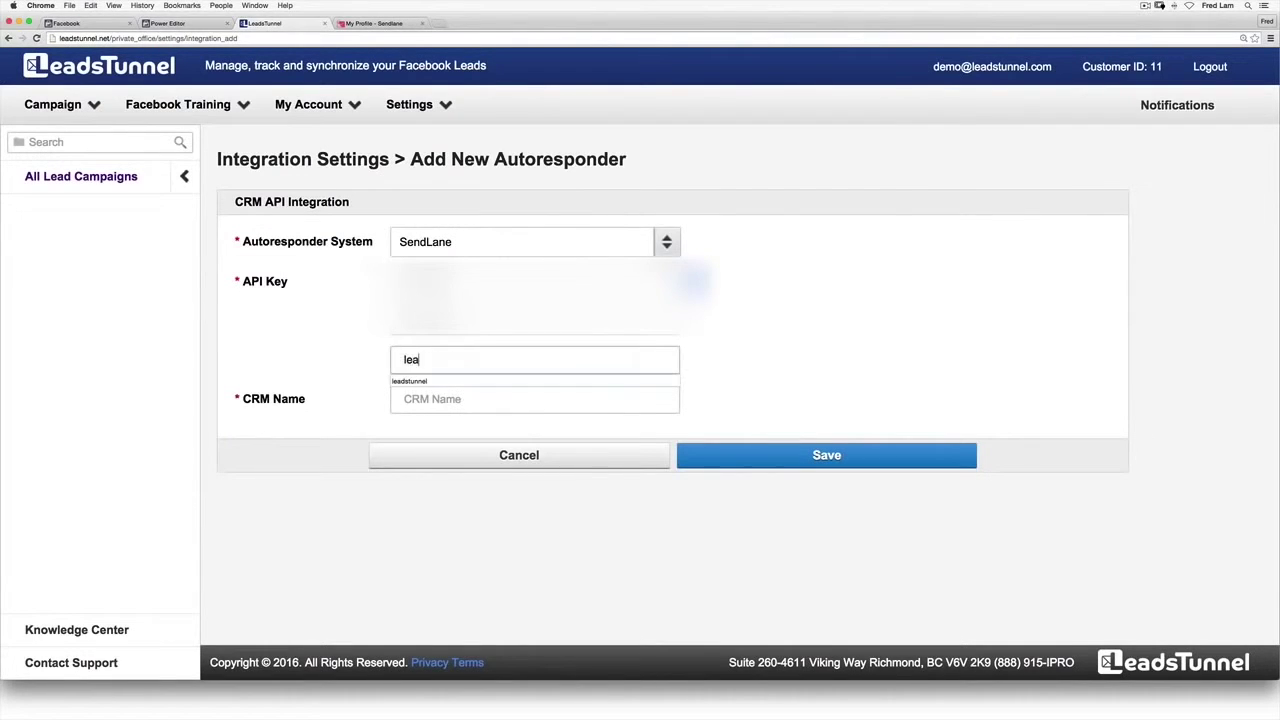
{"action": "type", "text": "dstuneel"}
{"action": "key", "text": "BackSpace"}
{"action": "key", "text": "BackSpace"}
{"action": "key", "text": "BackSpace"}
{"action": "type", "text": "nel"}
{"action": "left_click", "coordinate": [534, 399]}
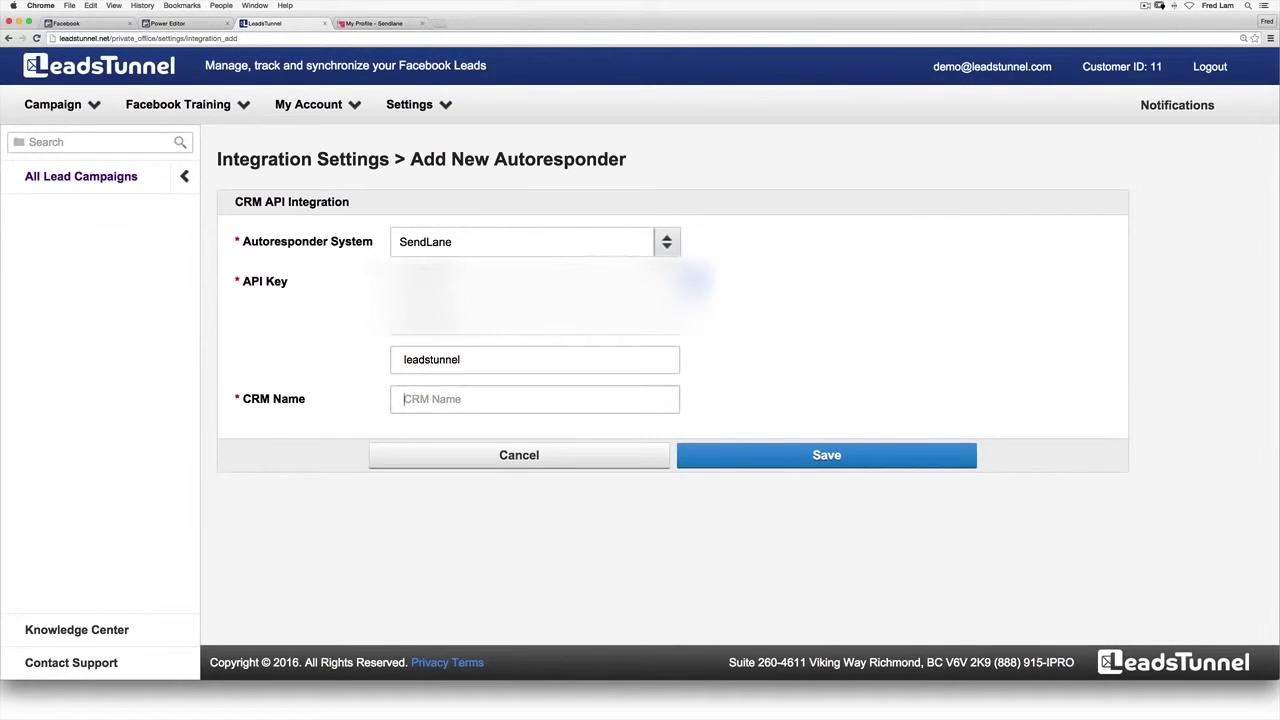
{"action": "type", "text": "LEadsTunnel - SendLane"}
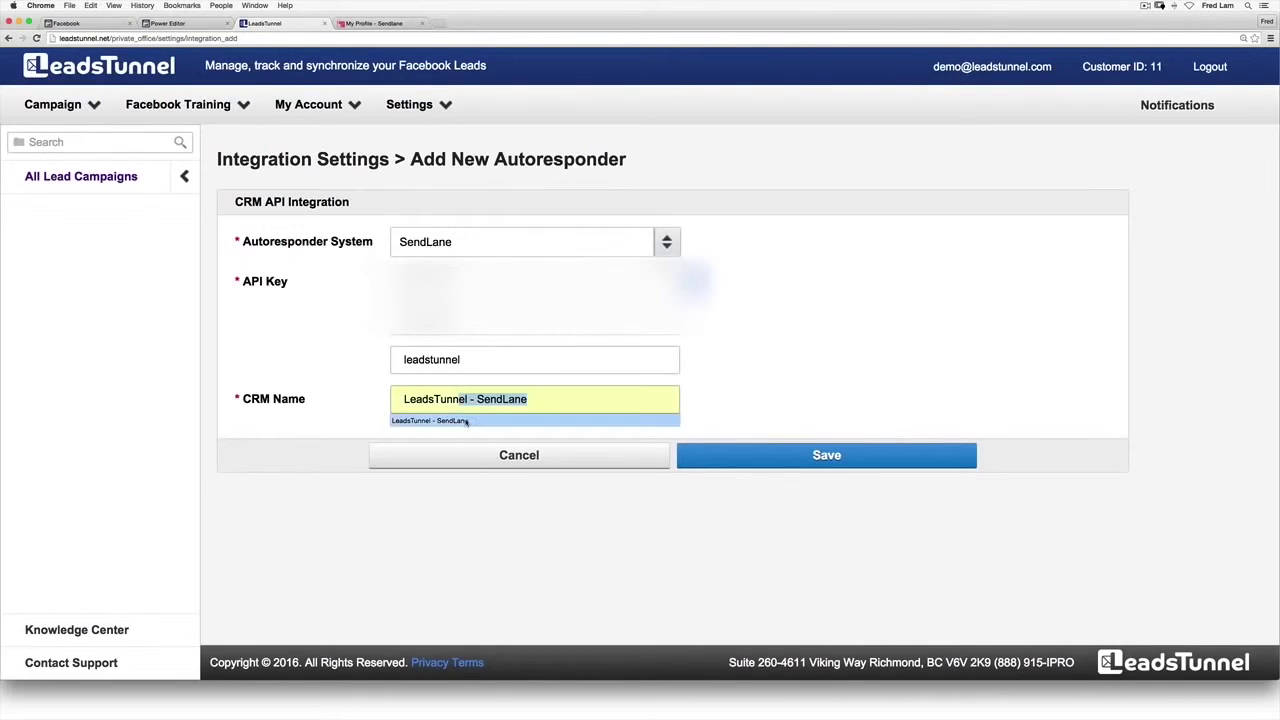
{"action": "left_click", "coordinate": [466, 425]}
{"action": "left_click", "coordinate": [779, 455]}
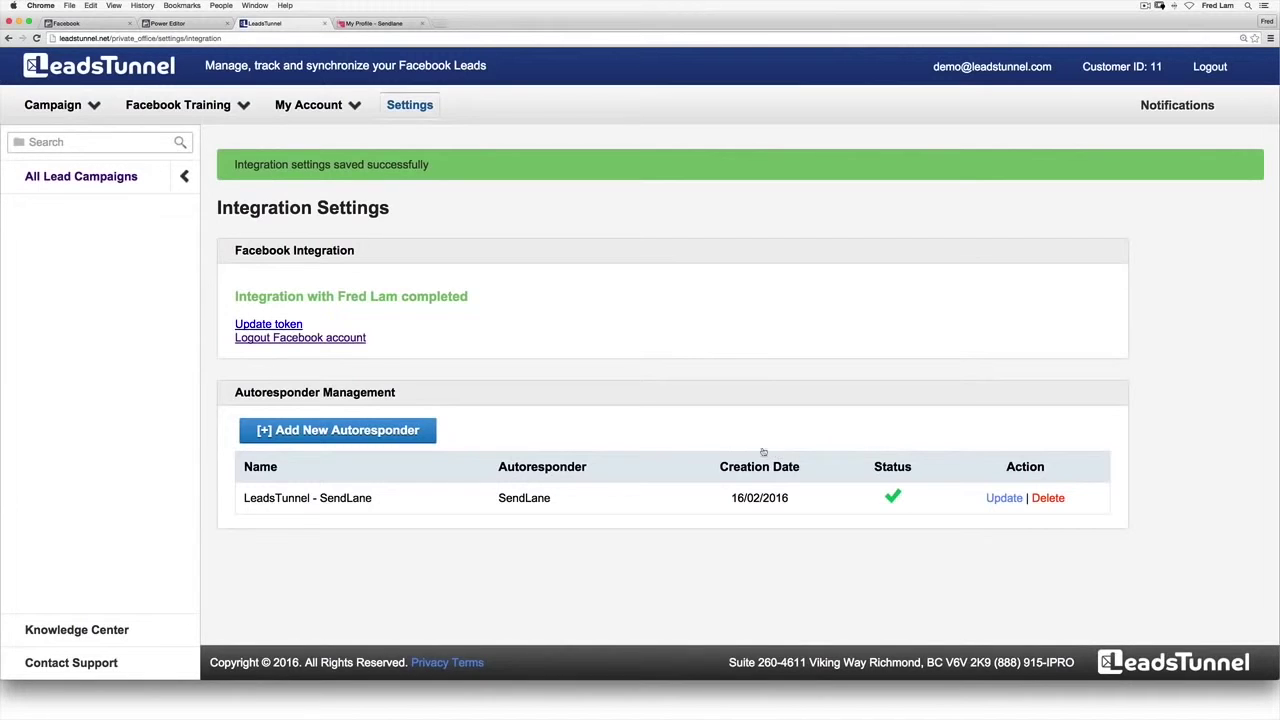
Step: Begin a new LeadsTunnel campaign named 'Leads Tunnel Demo'
{"action": "left_click", "coordinate": [51, 108]}
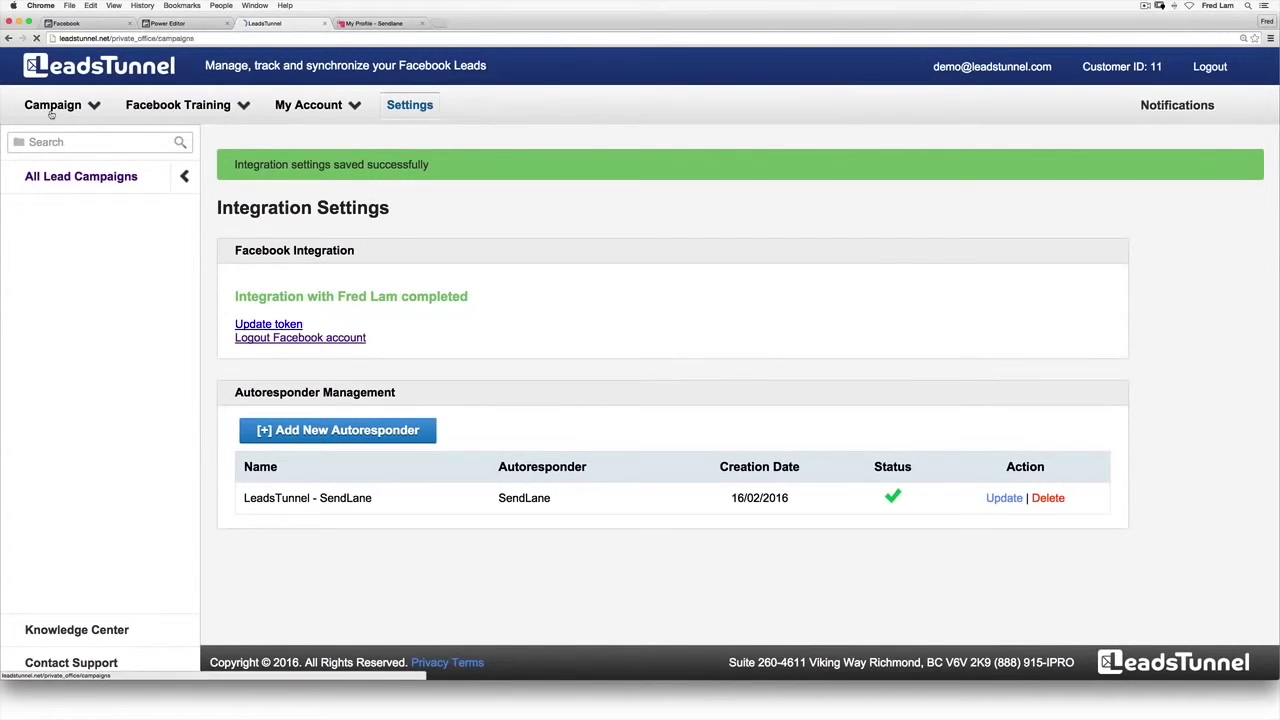
{"action": "left_click", "coordinate": [337, 450]}
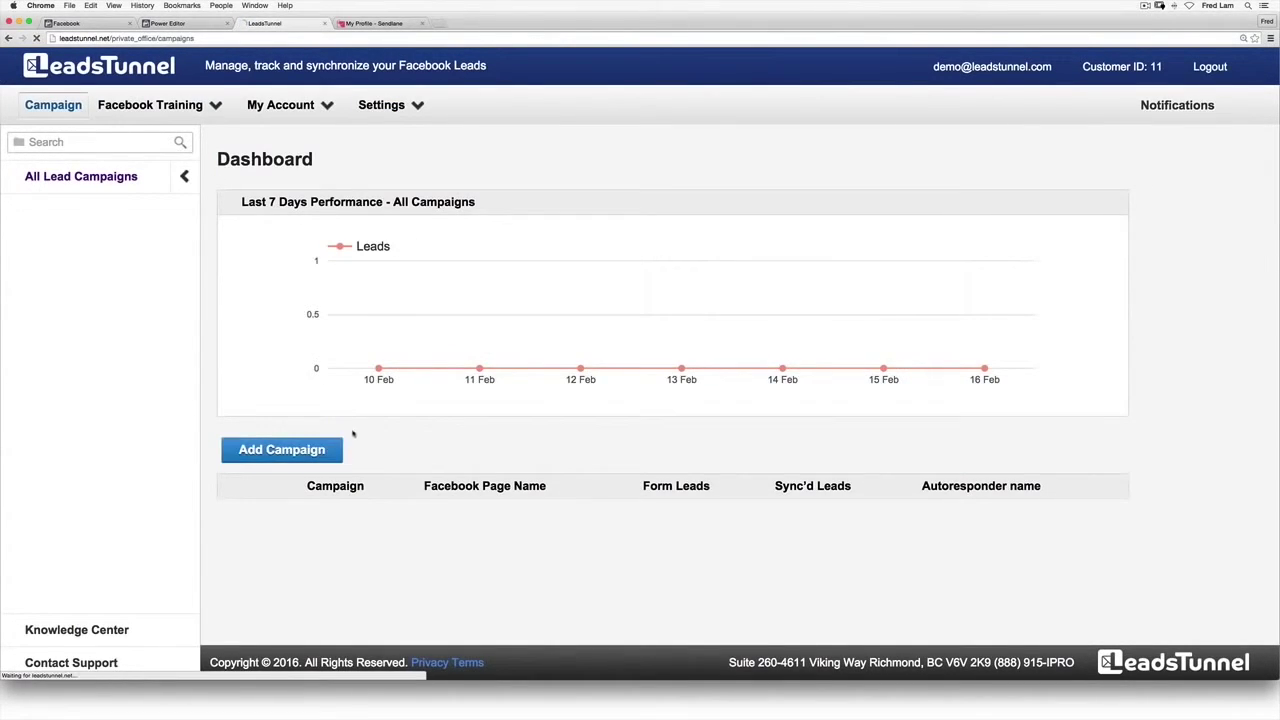
{"action": "type", "text": "Leads"}
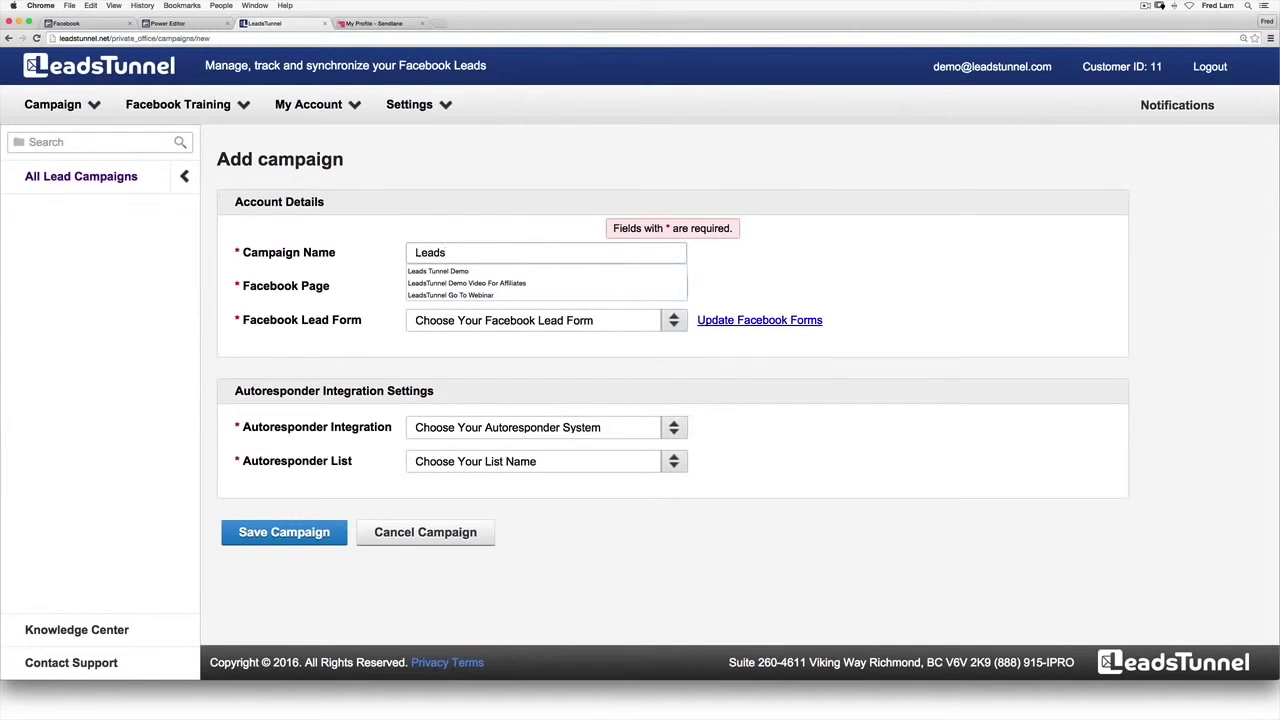
{"action": "key", "text": "Down"}
{"action": "key", "text": "Return"}
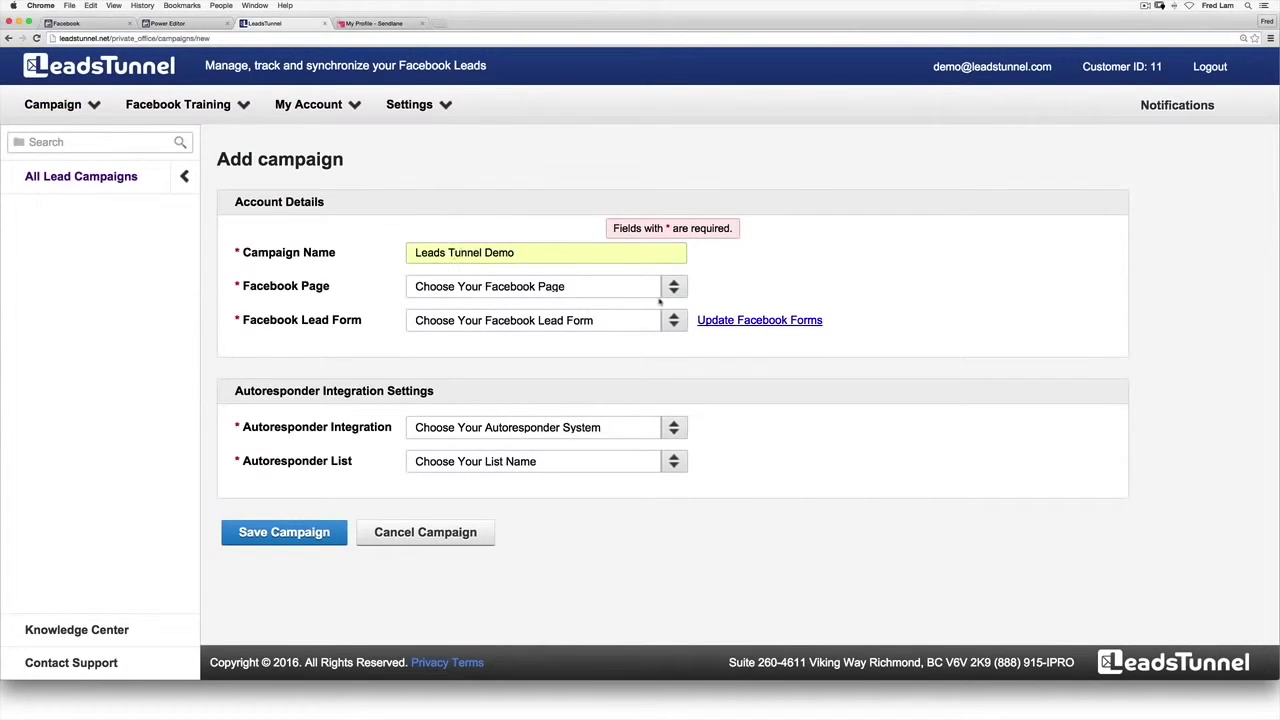
Step: Select iPro Academy, LeadsTunnel - Launch form, LeadsTunnel - SendLane, Early Bird Access list, and save
{"action": "left_click", "coordinate": [671, 289]}
{"action": "left_click", "coordinate": [604, 348]}
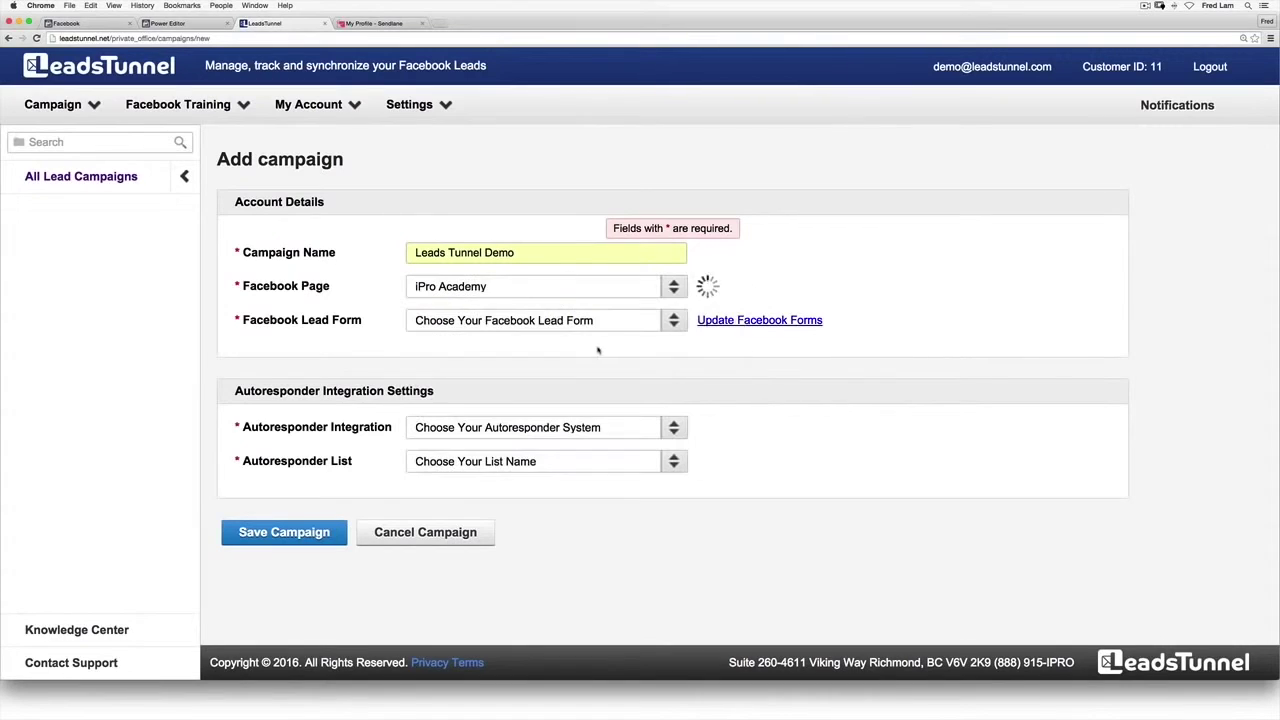
{"action": "left_click", "coordinate": [669, 322]}
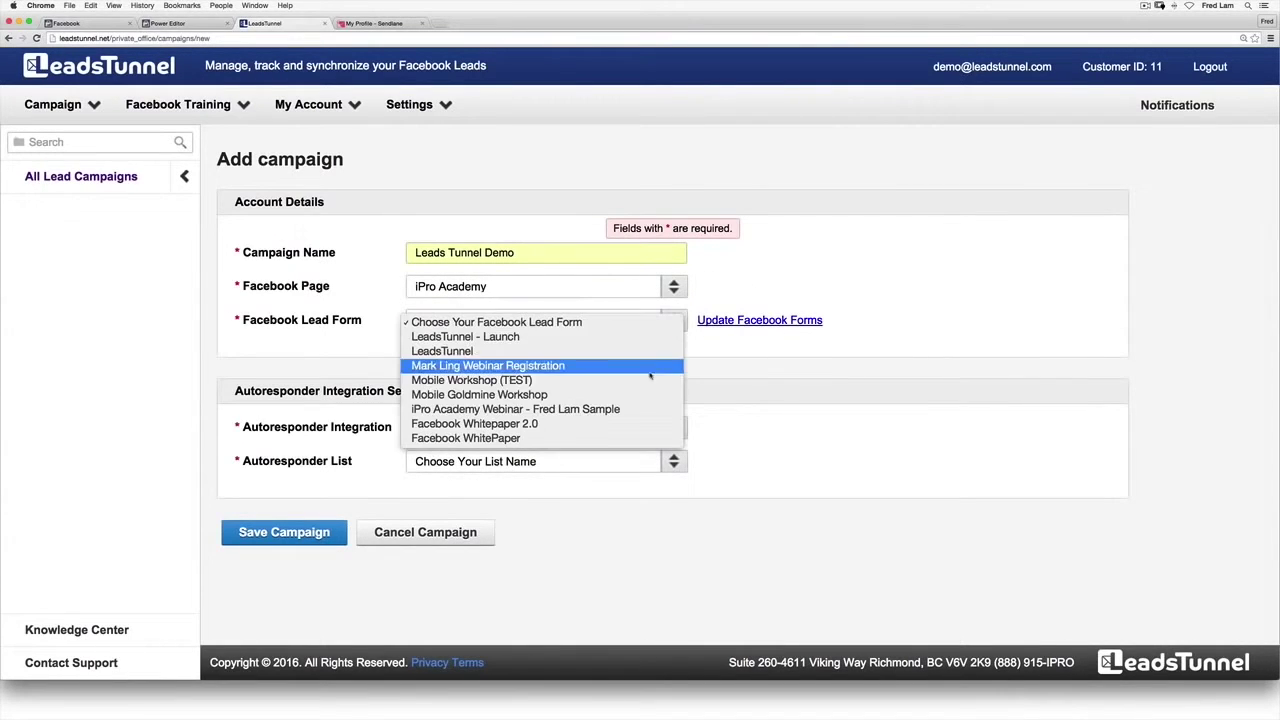
{"action": "left_click", "coordinate": [643, 340]}
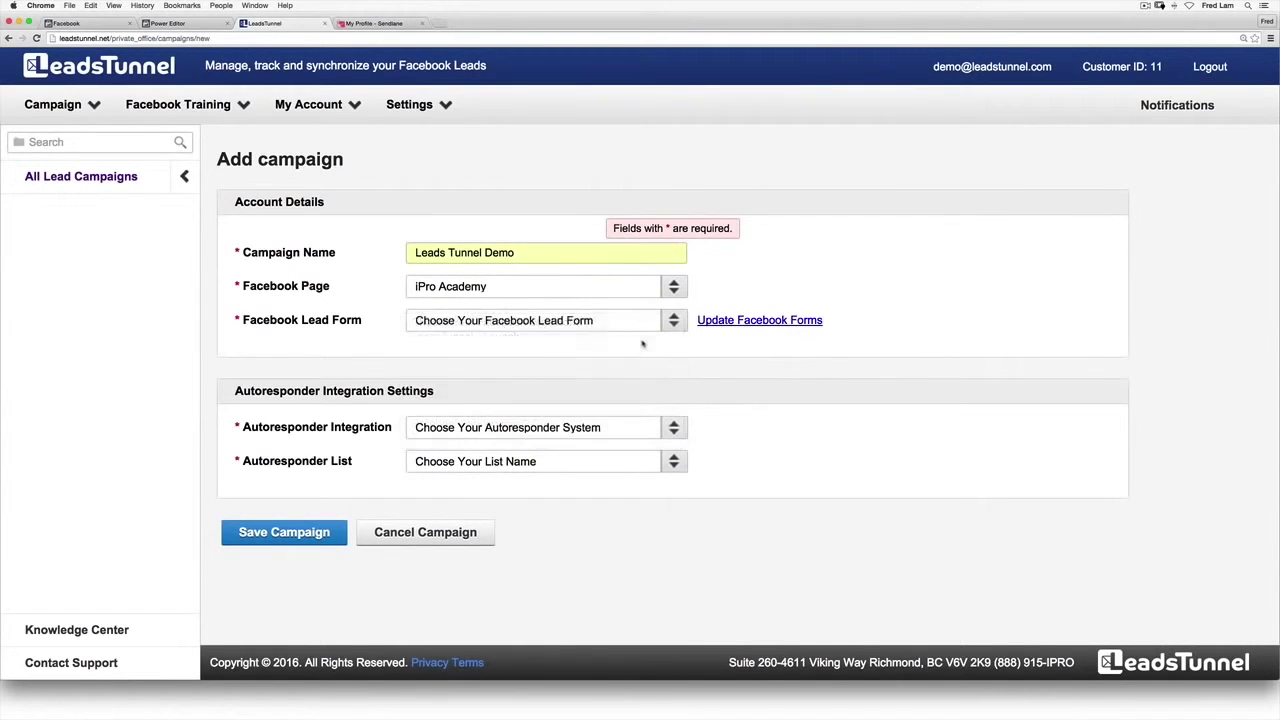
{"action": "left_click", "coordinate": [679, 430]}
{"action": "left_click", "coordinate": [667, 445]}
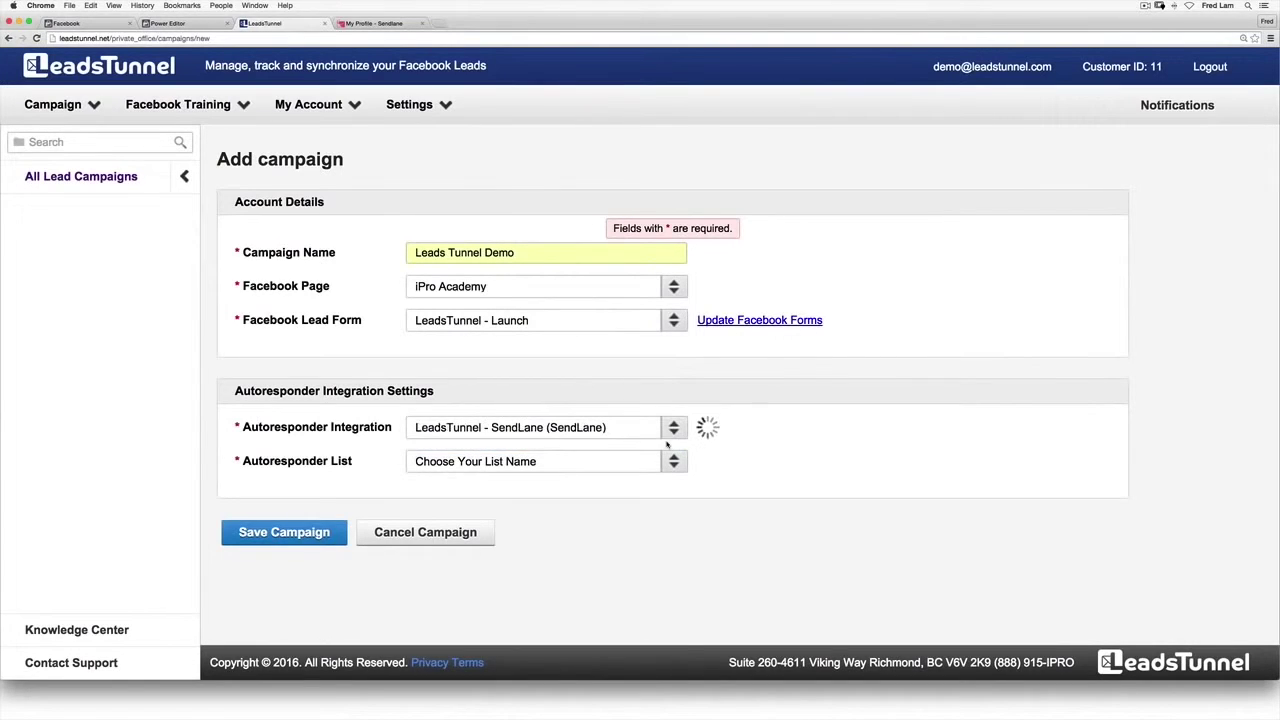
{"action": "left_click", "coordinate": [674, 462]}
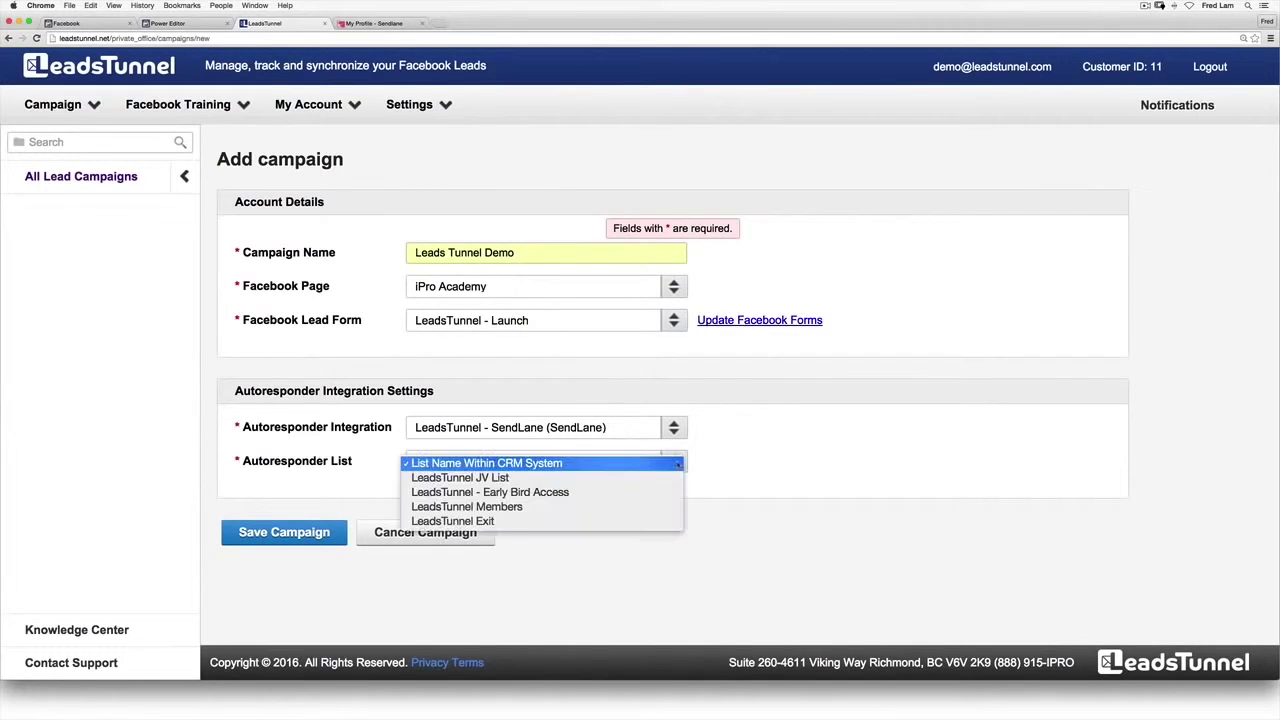
{"action": "left_click", "coordinate": [659, 494]}
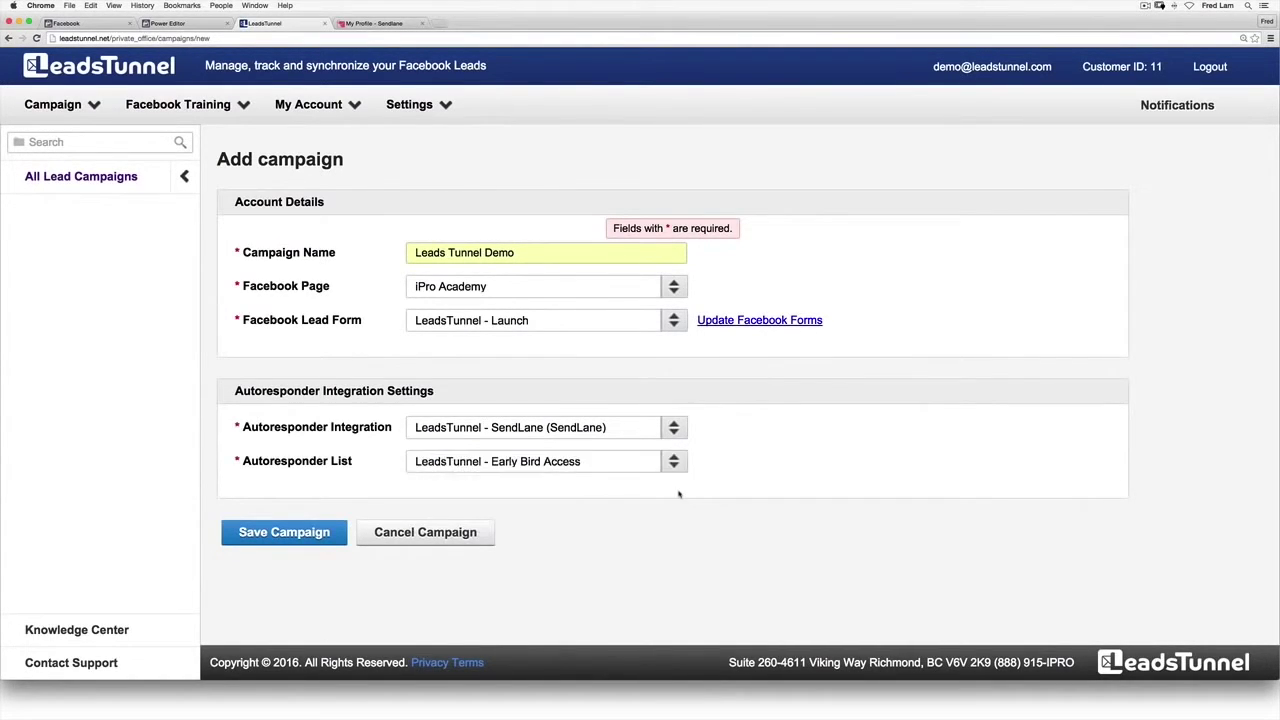
{"action": "left_click", "coordinate": [318, 533]}
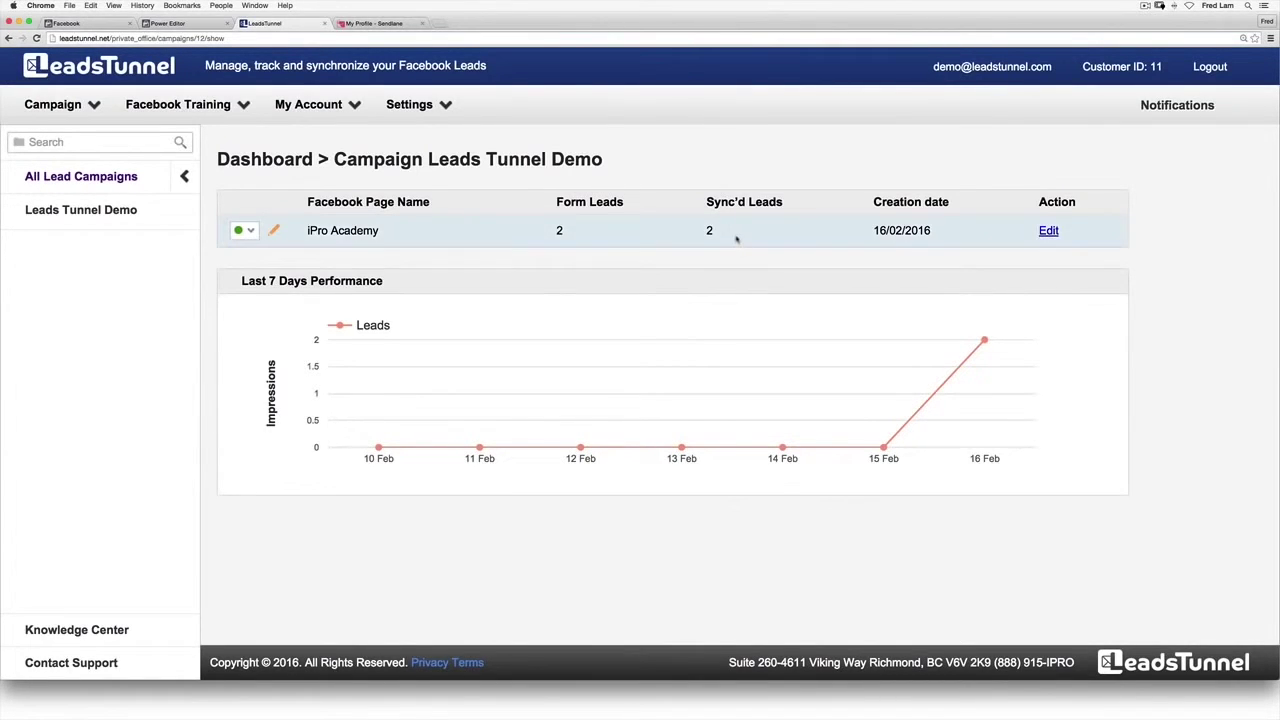
{"action": "key", "text": "super+Tab"}
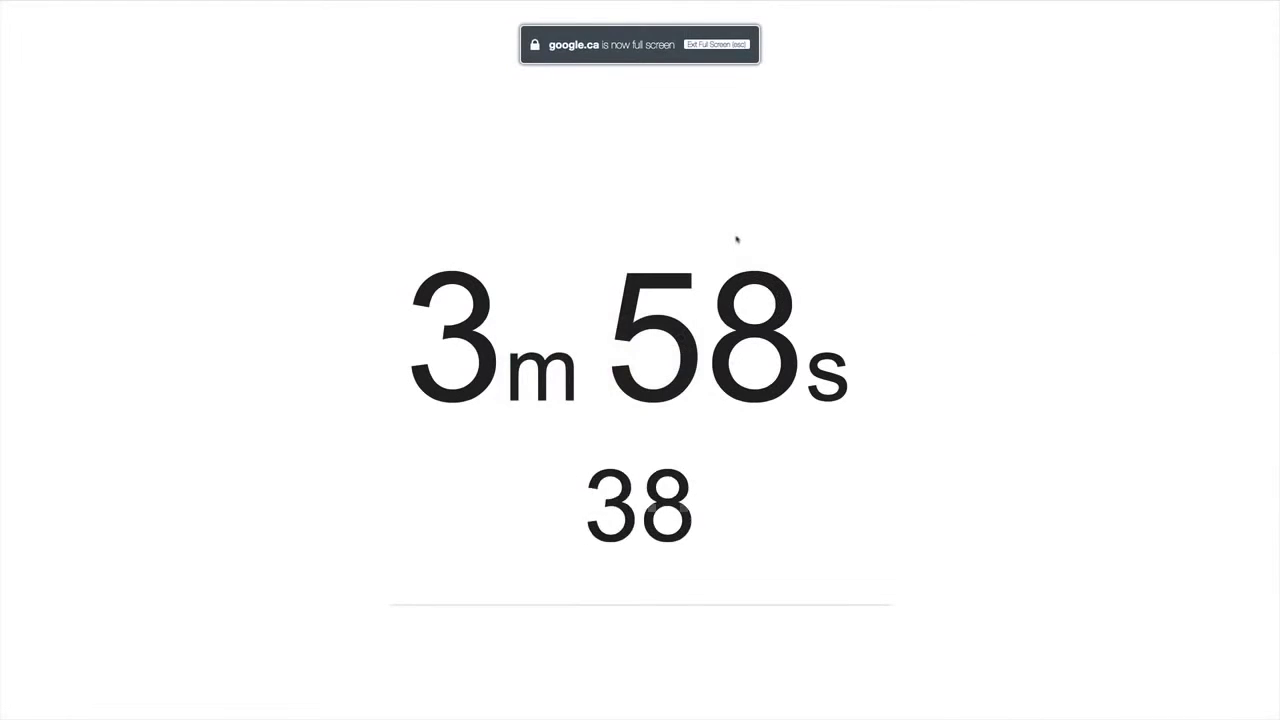
Step: Stop the Google stopwatch at 3m 59s
{"action": "mouse_move", "coordinate": [434, 526]}
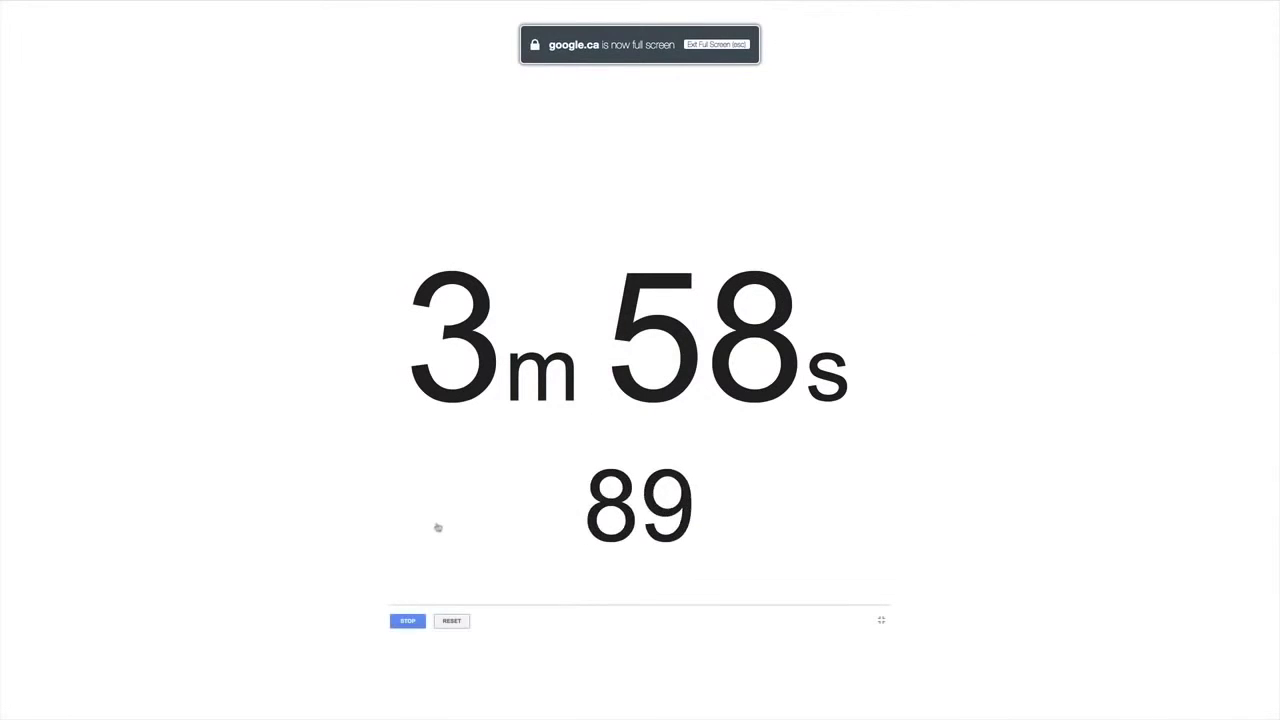
{"action": "left_click", "coordinate": [408, 621]}
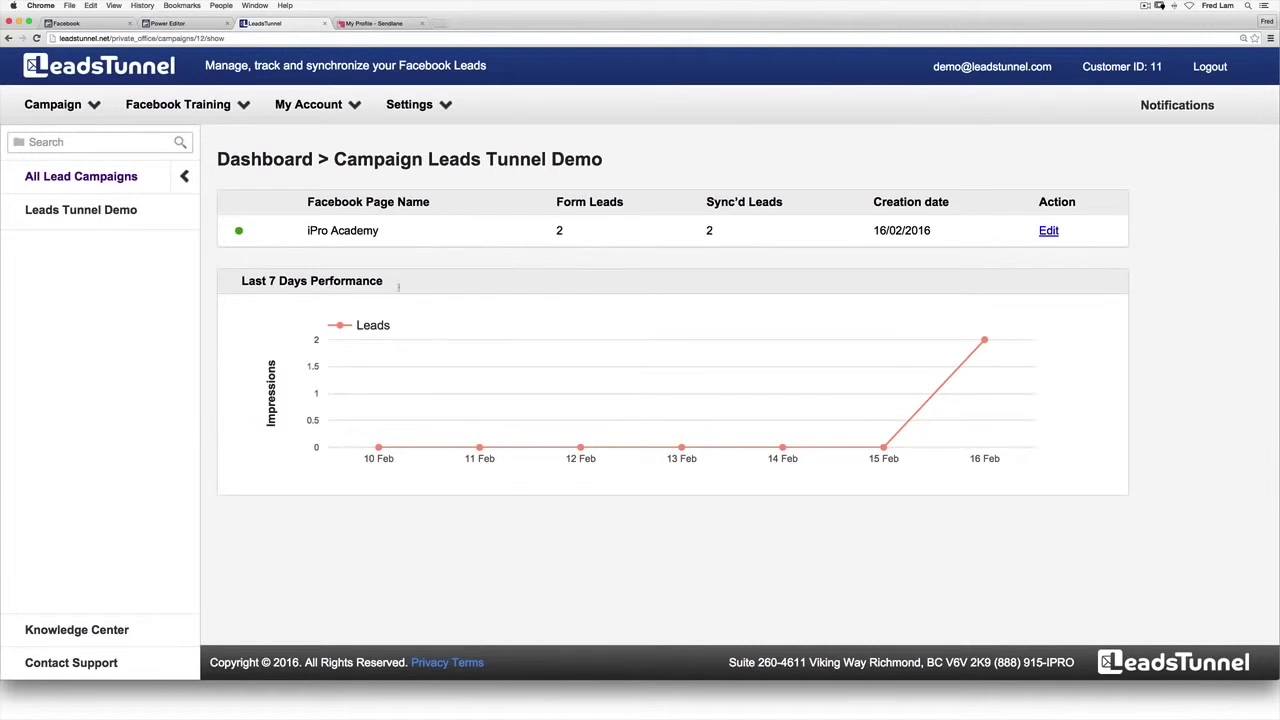
{"action": "mouse_move", "coordinate": [545, 239]}
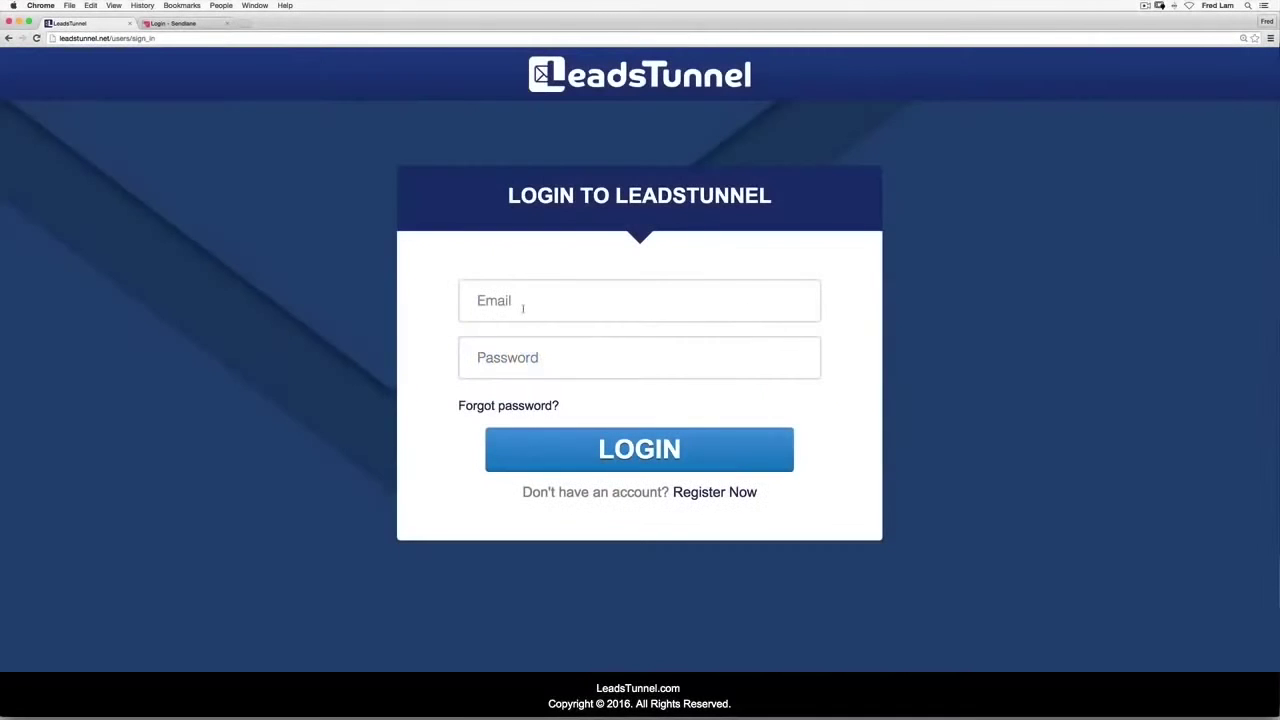
Step: Sign in to LeadsTunnel with the account email and password
{"action": "left_click", "coordinate": [522, 308]}
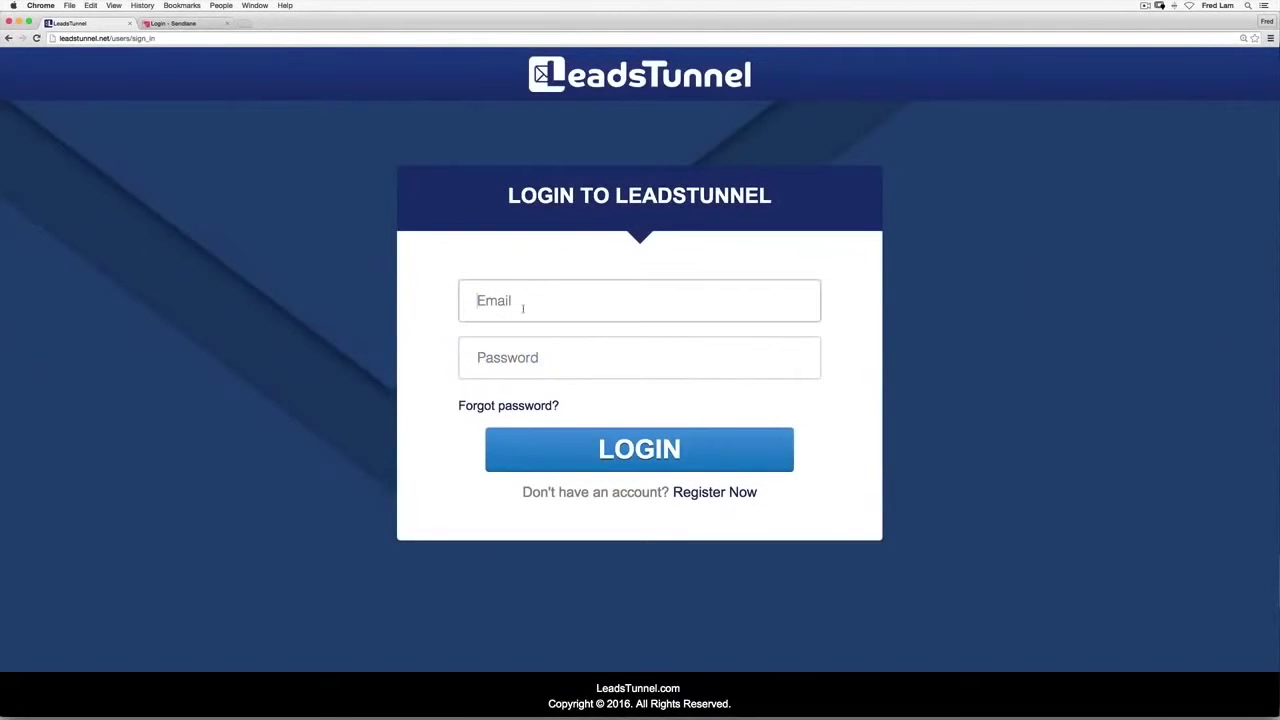
{"action": "key", "text": "Tab"}
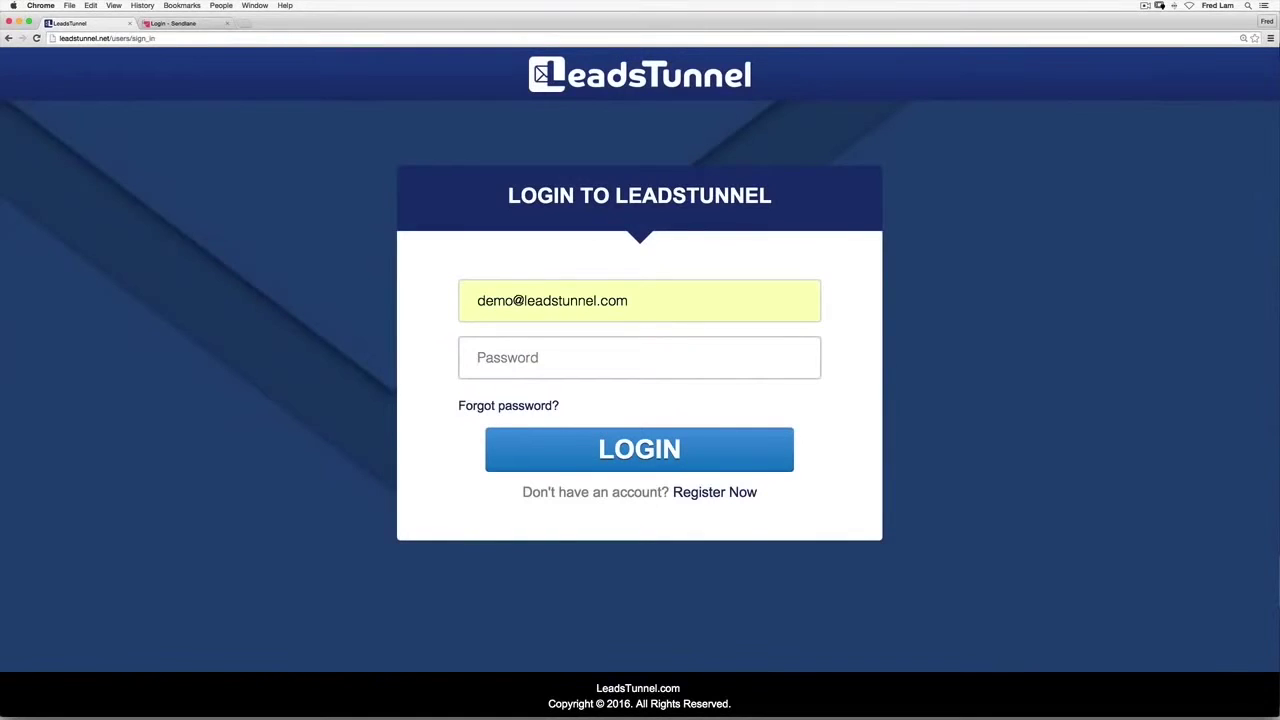
{"action": "type", "text": "password"}
{"action": "key", "text": "Return"}
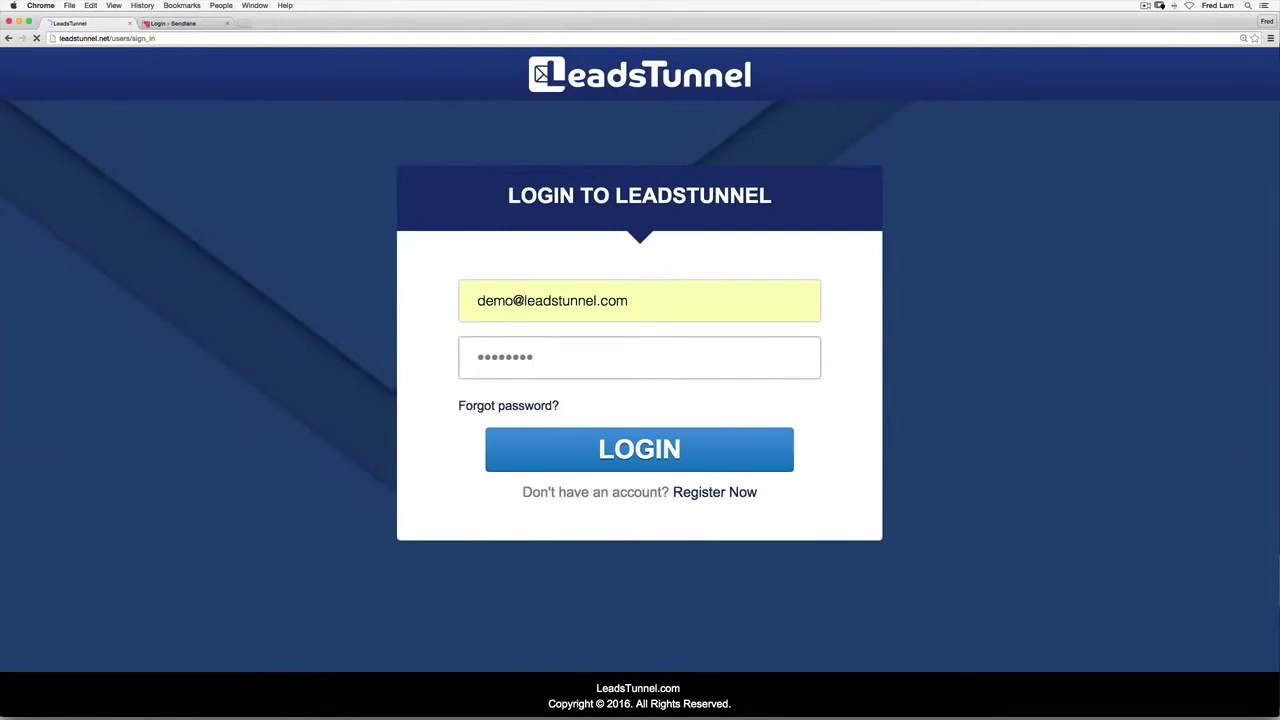